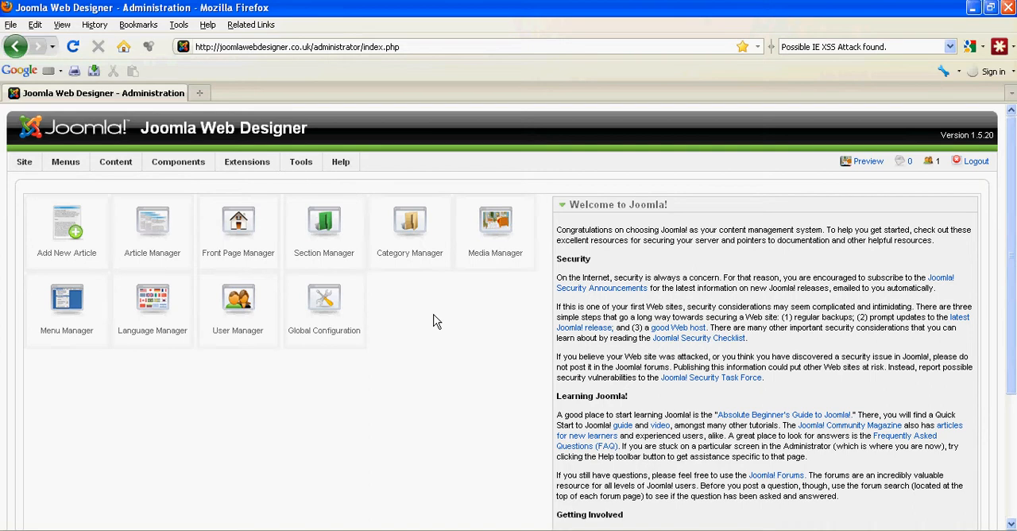
# - Start a new content category in the Category Manager and enter the person's full name as its title
pyautogui.click(405, 225)
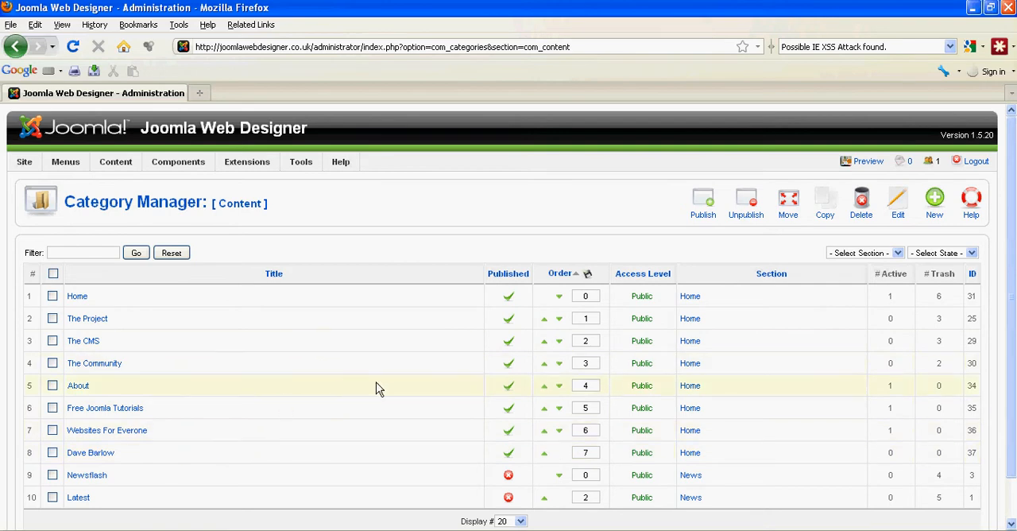
pyautogui.click(935, 203)
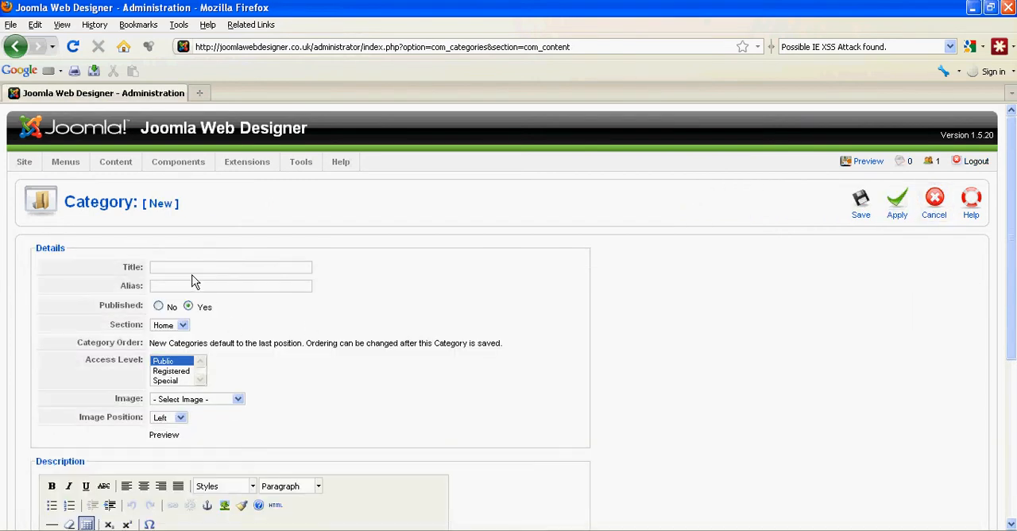
pyautogui.click(180, 267)
pyautogui.click(179, 267)
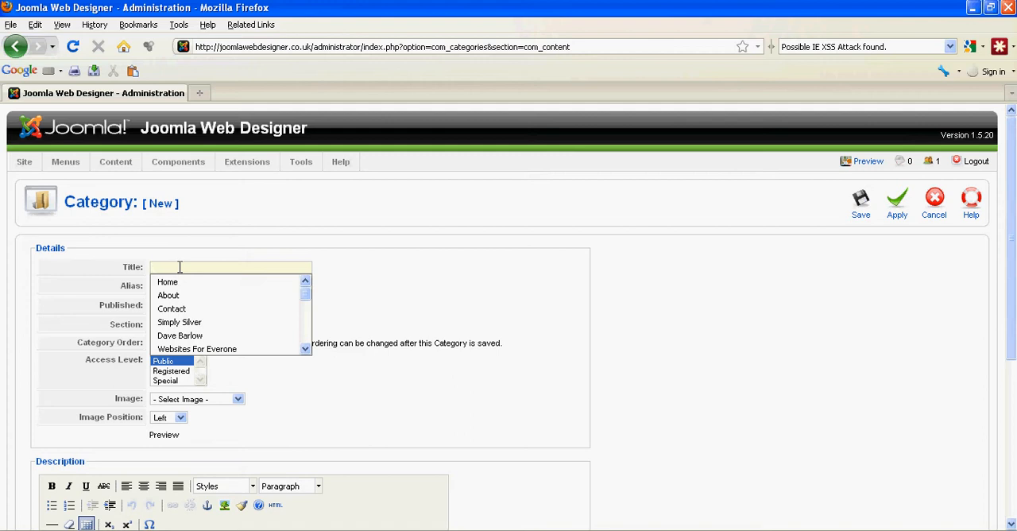
pyautogui.write('Dave Barlow')
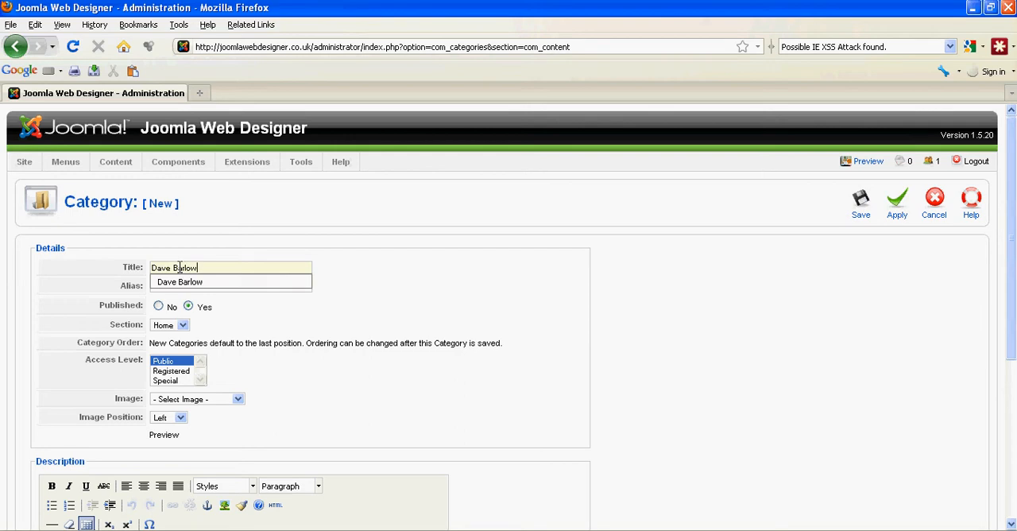
# - Set the category's alias to the person's full name in lowercase with a hyphen, and save the category
pyautogui.click(274, 289)
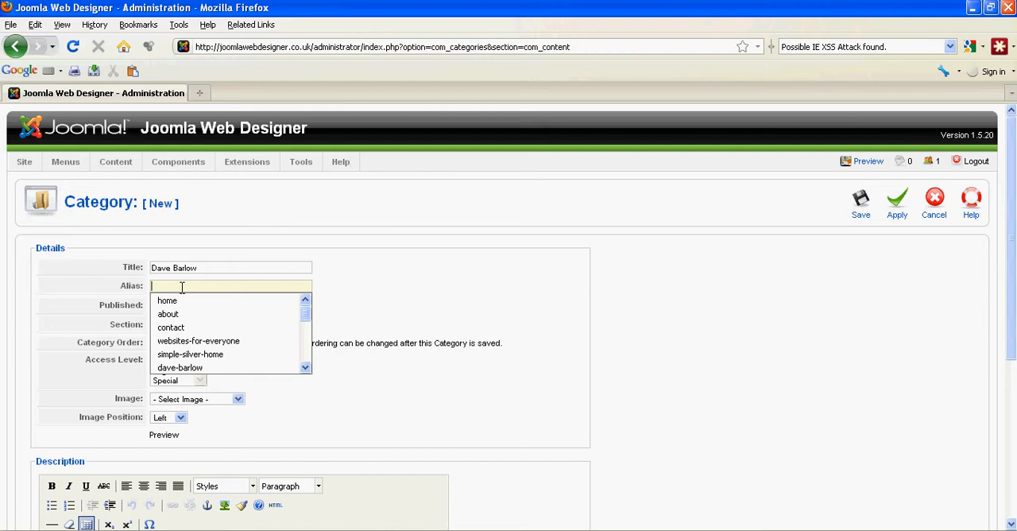
pyautogui.write('dave')
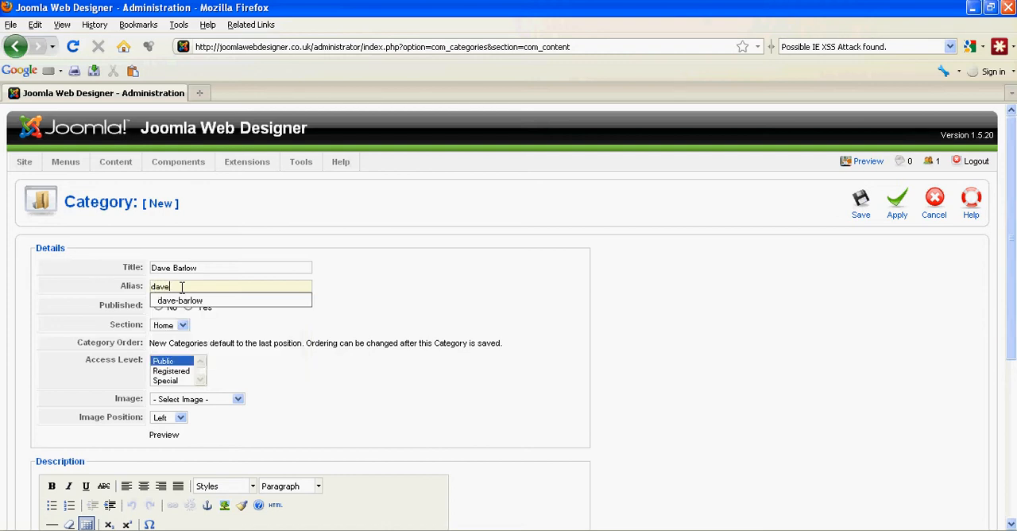
pyautogui.write('-barlow')
pyautogui.click(412, 293)
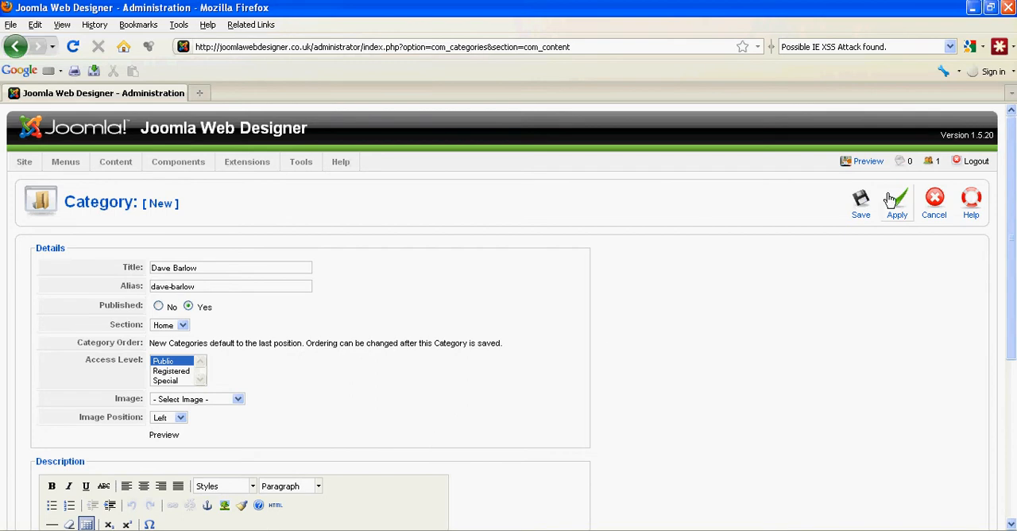
pyautogui.click(861, 204)
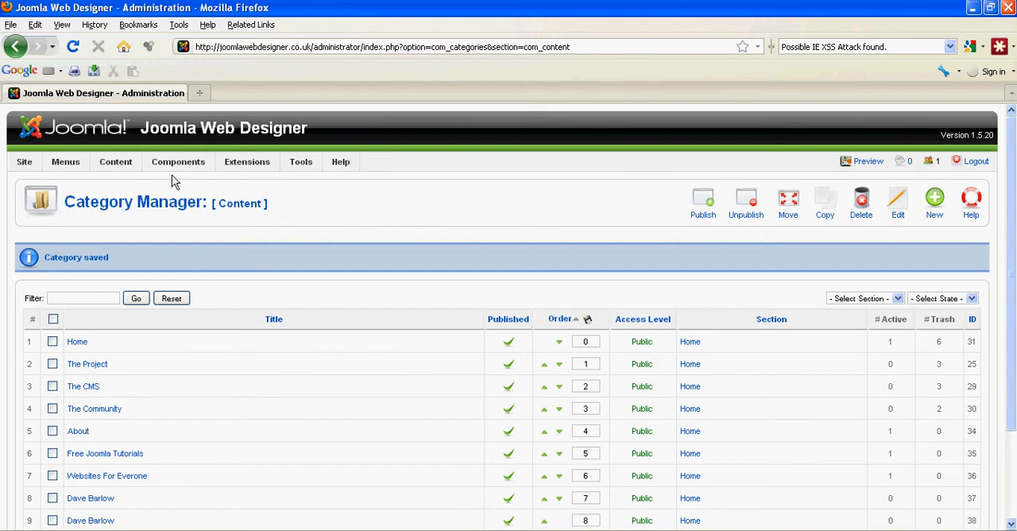
# - Return to the control panel and start a new article from the Article Manager
pyautogui.moveTo(120, 173)
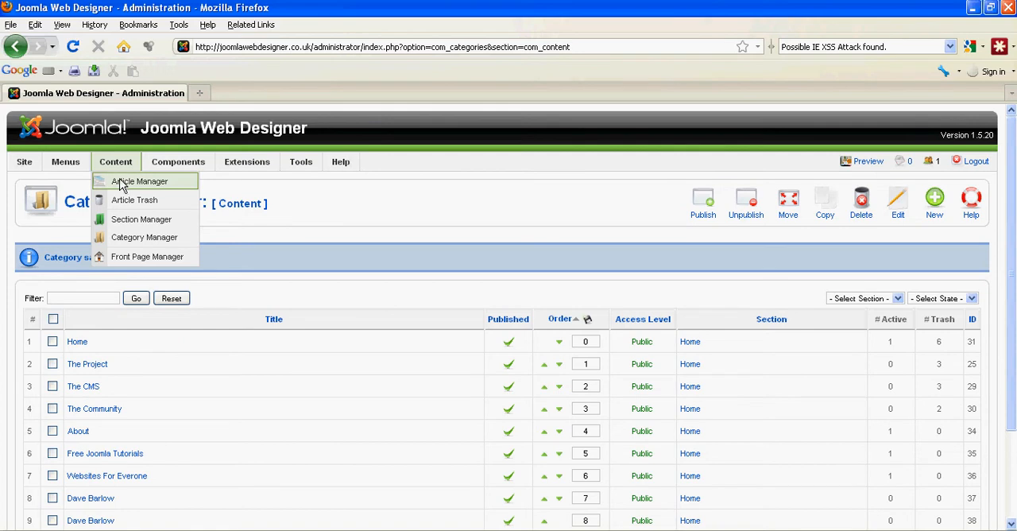
pyautogui.moveTo(24, 162)
pyautogui.click(34, 182)
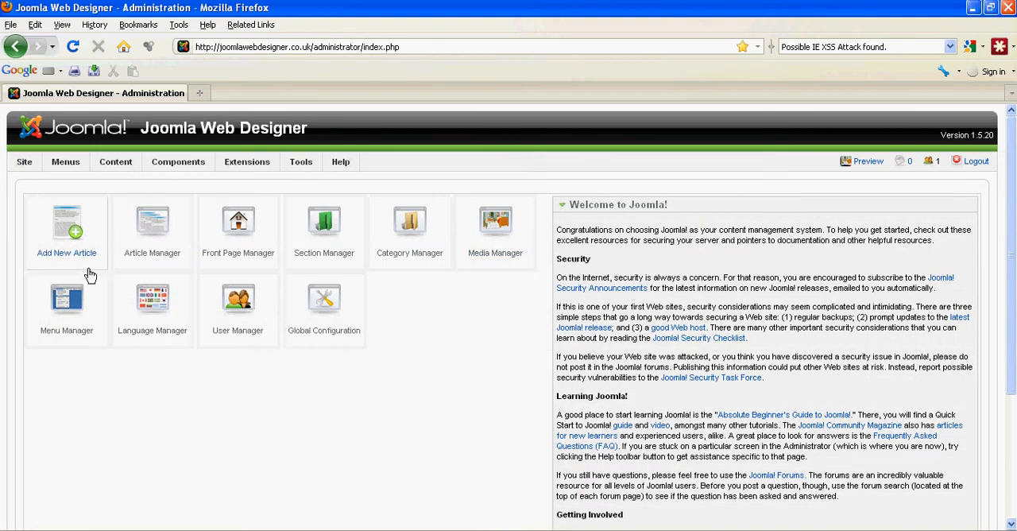
pyautogui.click(156, 229)
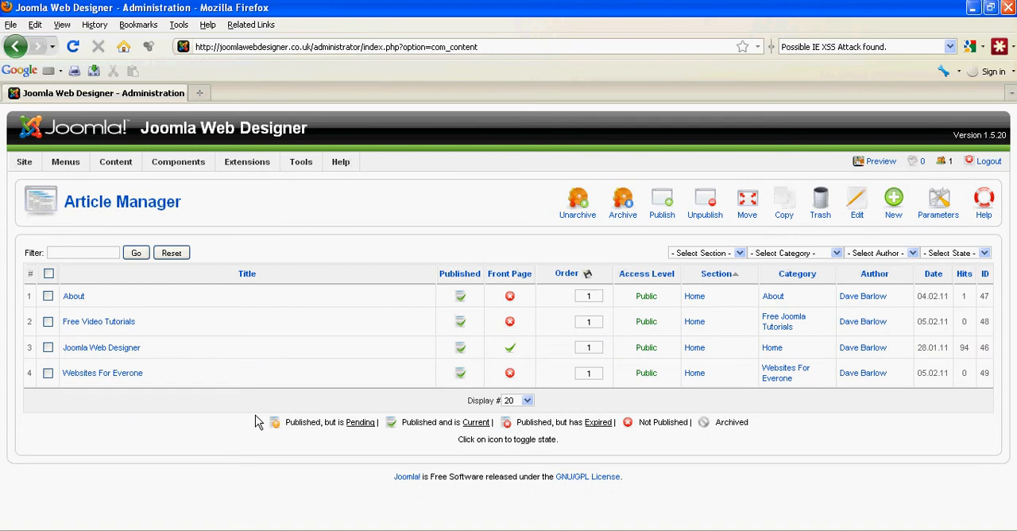
pyautogui.click(894, 201)
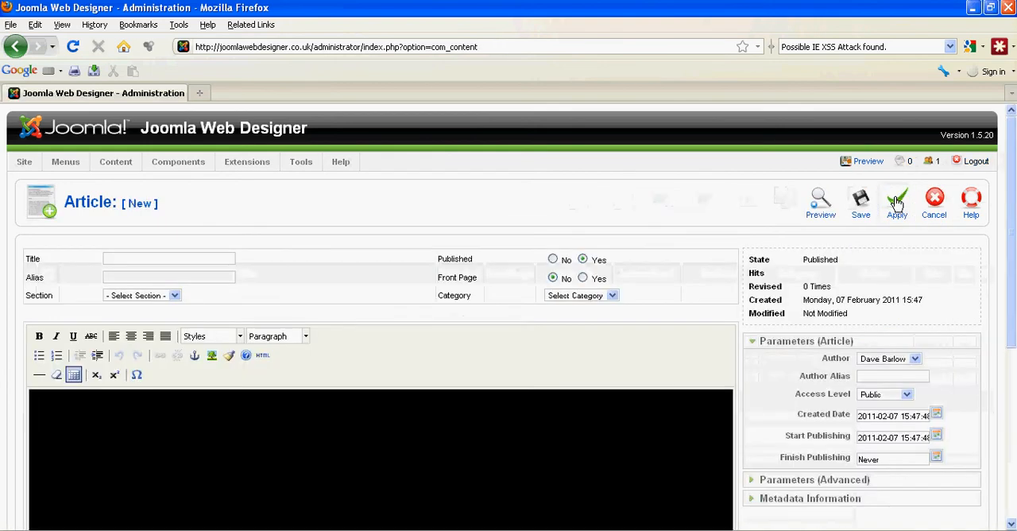
# - Enter the person's full name as the article's title and its lowercase hyphenated form as the alias
pyautogui.click(111, 256)
pyautogui.click(135, 260)
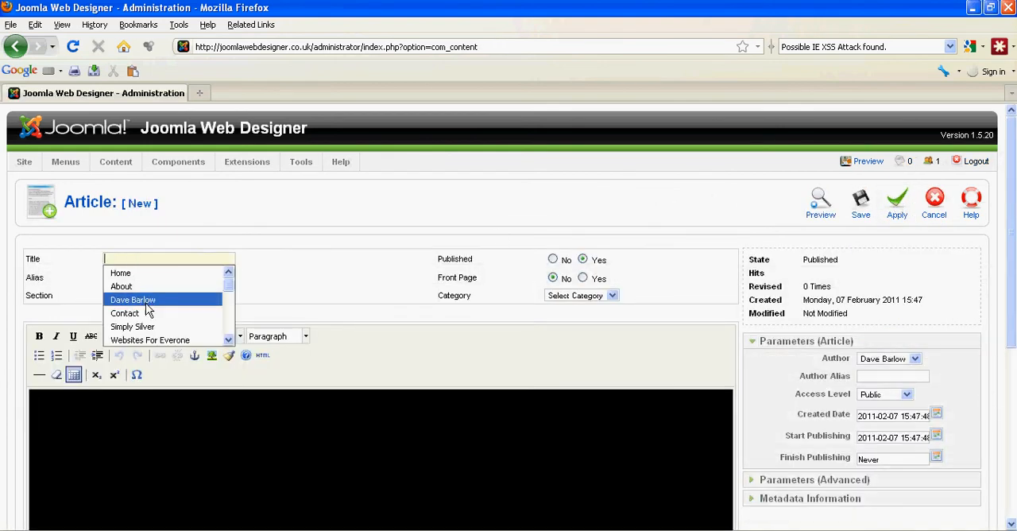
pyautogui.click(145, 301)
pyautogui.click(121, 276)
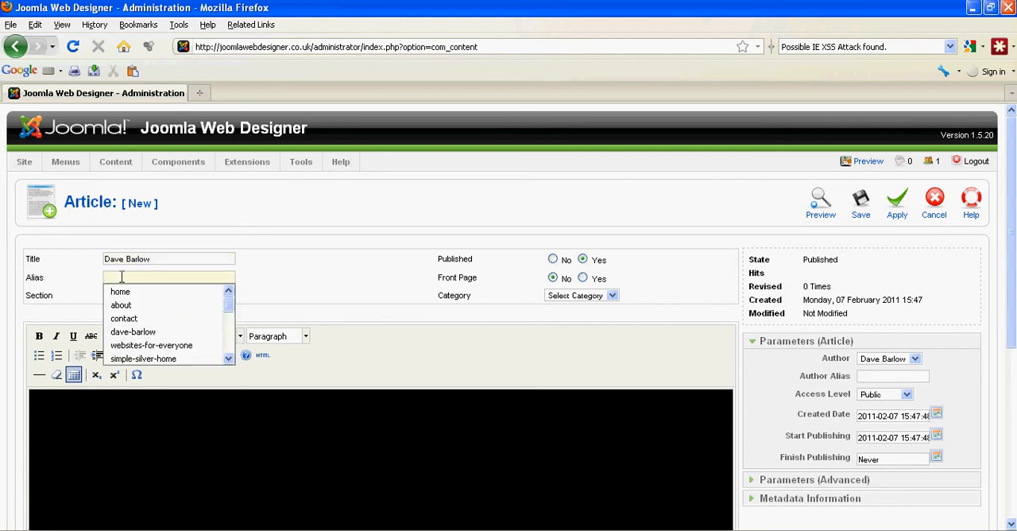
pyautogui.click(133, 331)
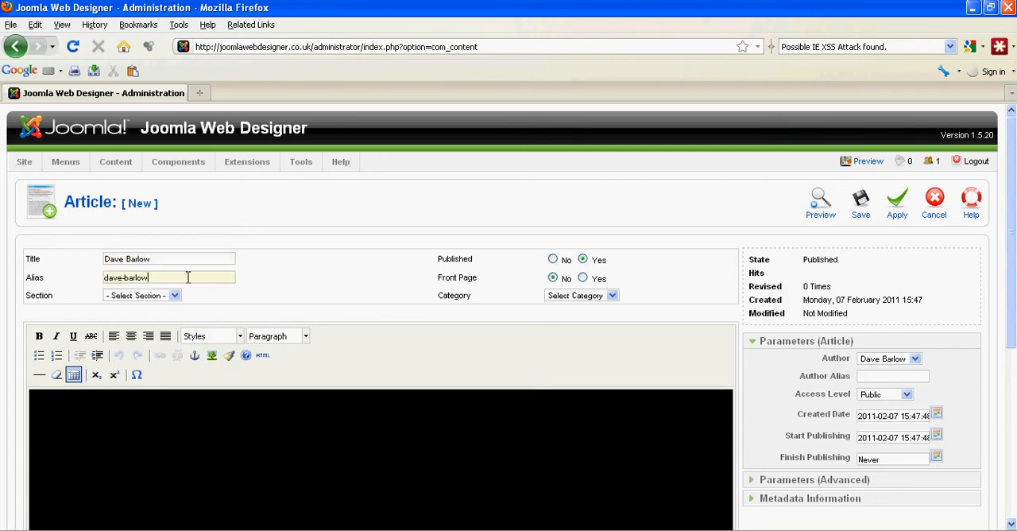
# - Place the cursor in the article body, switch to profile.docx in Microsoft Word and copy all of the profile text
pyautogui.moveTo(188, 277)
pyautogui.scroll(-2, 343, 273)
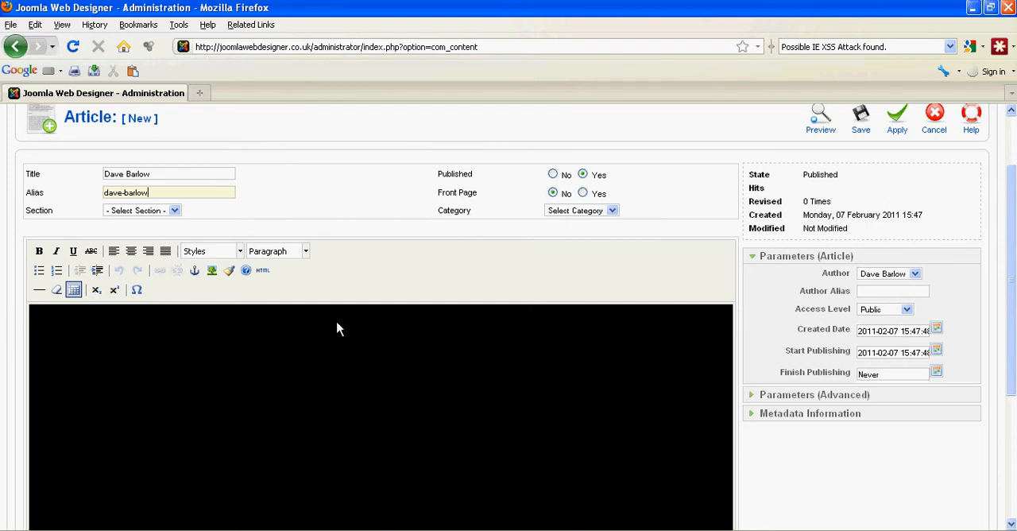
pyautogui.click(70, 325)
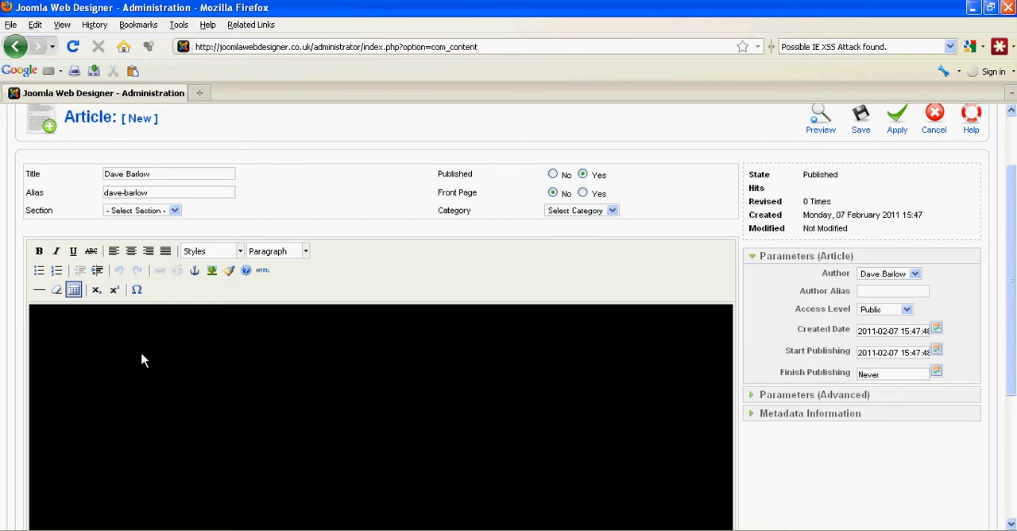
pyautogui.moveTo(1015, 61); pyautogui.dragTo(355, 59)
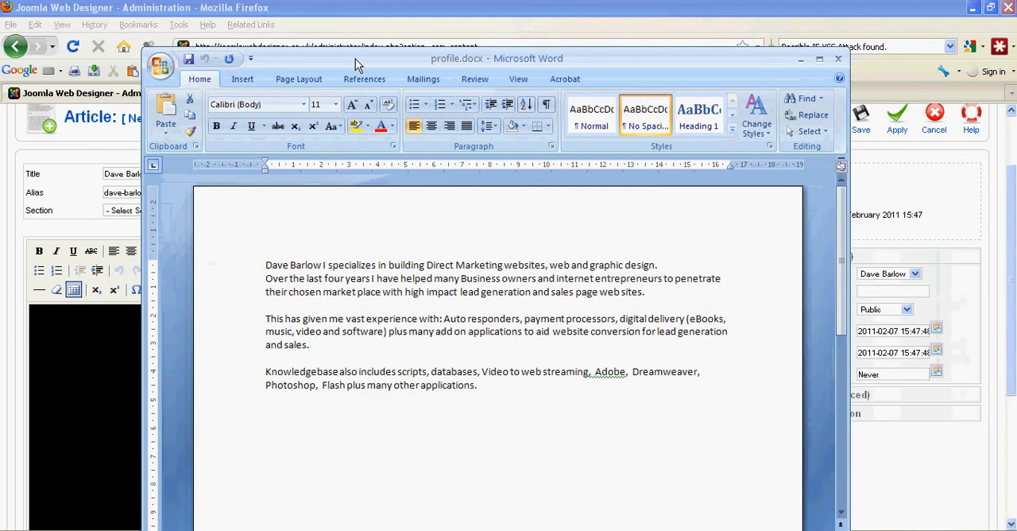
pyautogui.hotkey('ctrl', 'a')
pyautogui.click(402, 265)
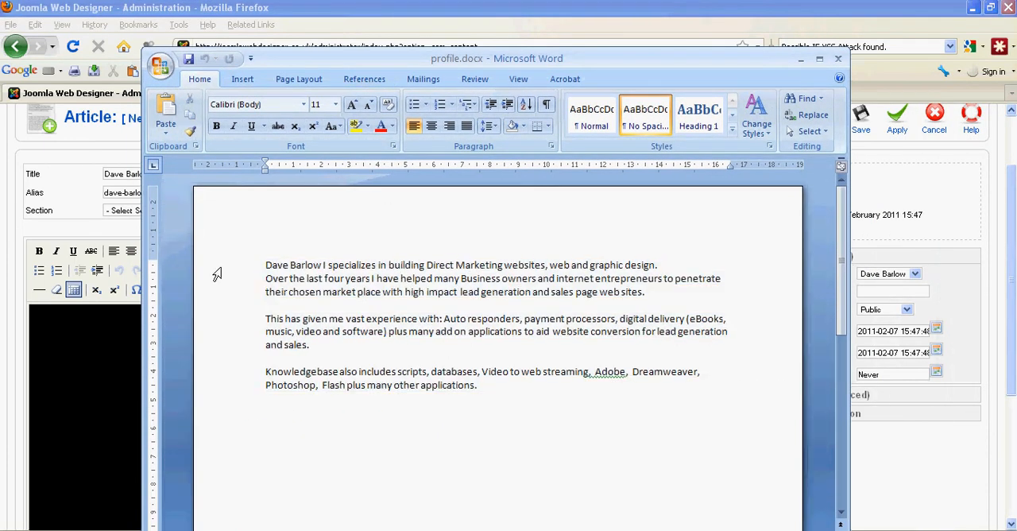
pyautogui.moveTo(487, 391); pyautogui.dragTo(268, 262)
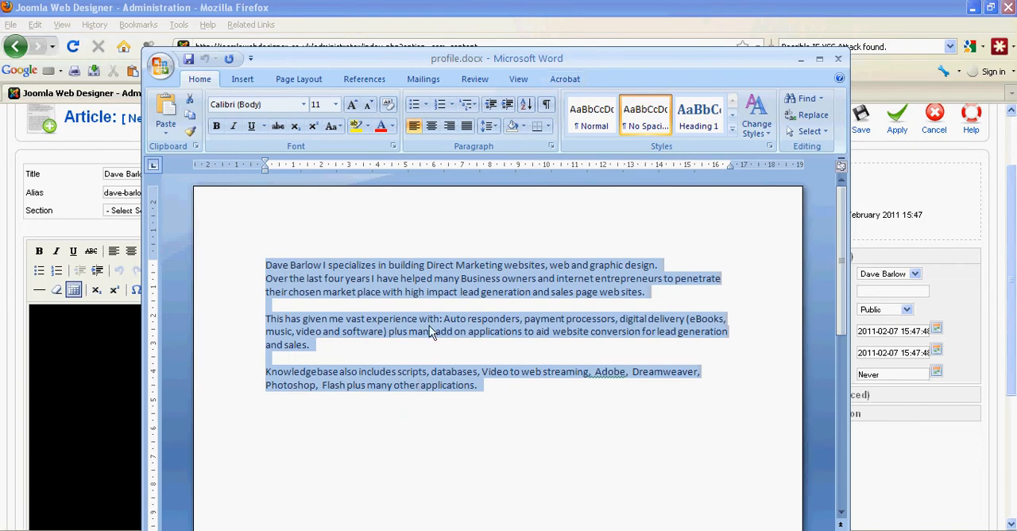
pyautogui.click(482, 374)
pyautogui.moveTo(487, 385); pyautogui.dragTo(282, 268)
pyautogui.rightClick(282, 269)
pyautogui.click(333, 291)
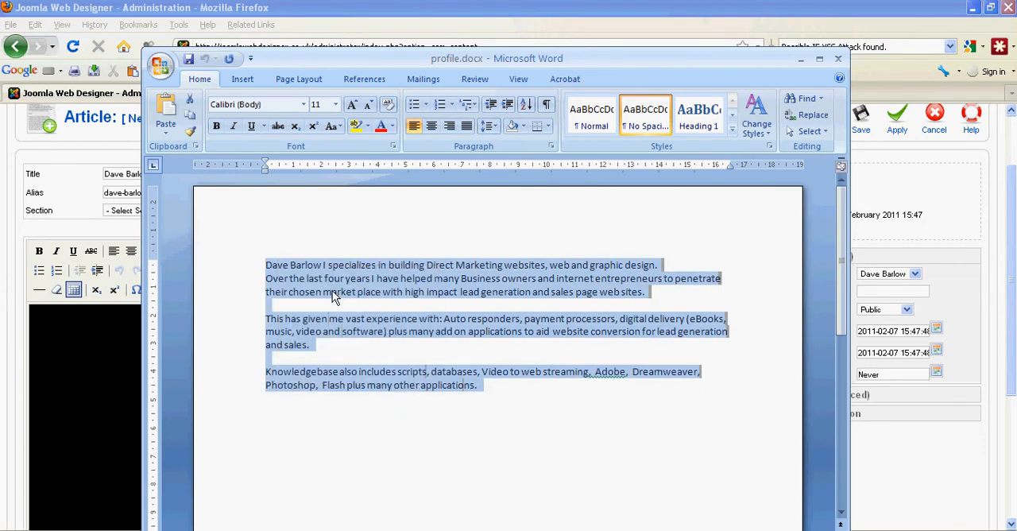
pyautogui.click(818, 59)
# - Open Notepad and paste the copied profile text into the empty document to strip its formatting
pyautogui.press('super')
pyautogui.click(64, 505)
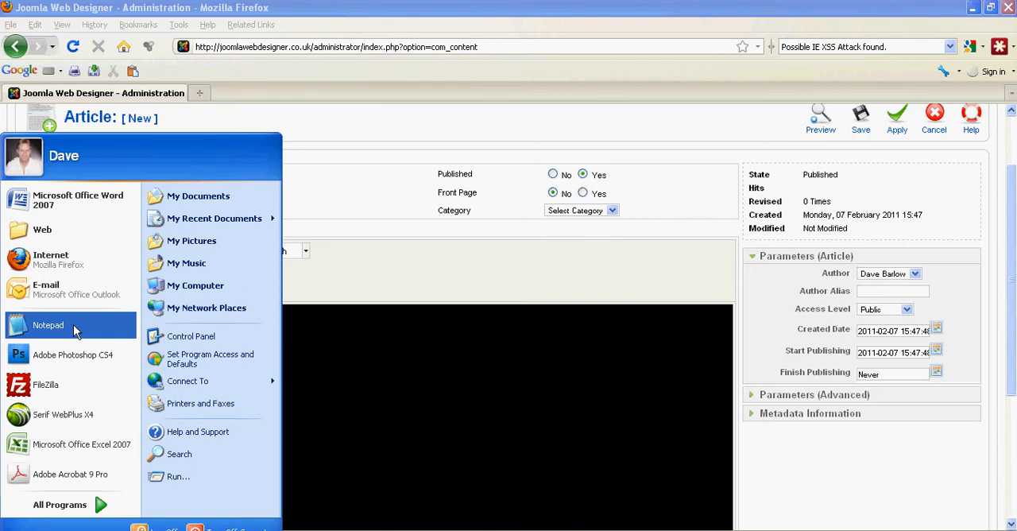
pyautogui.click(77, 330)
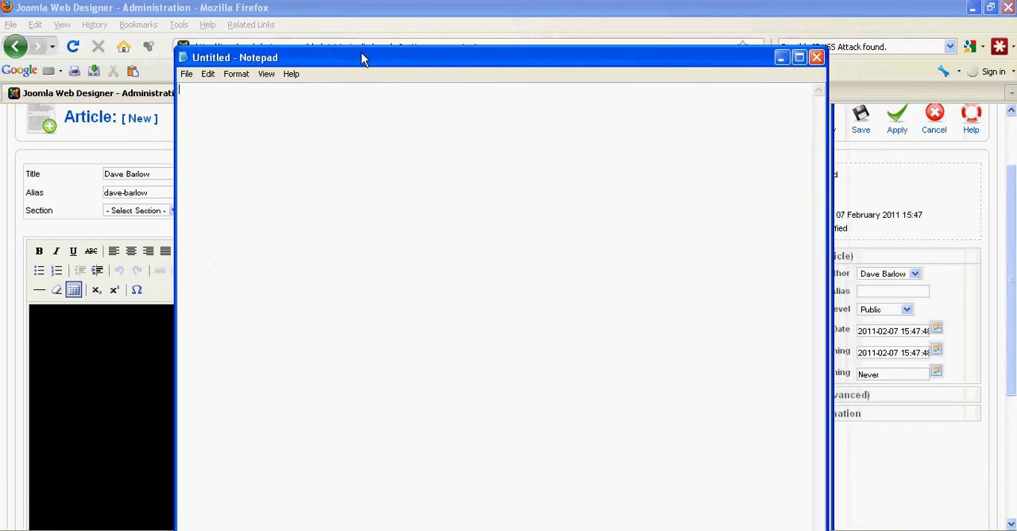
pyautogui.moveTo(363, 57); pyautogui.dragTo(345, 57)
pyautogui.rightClick(211, 98)
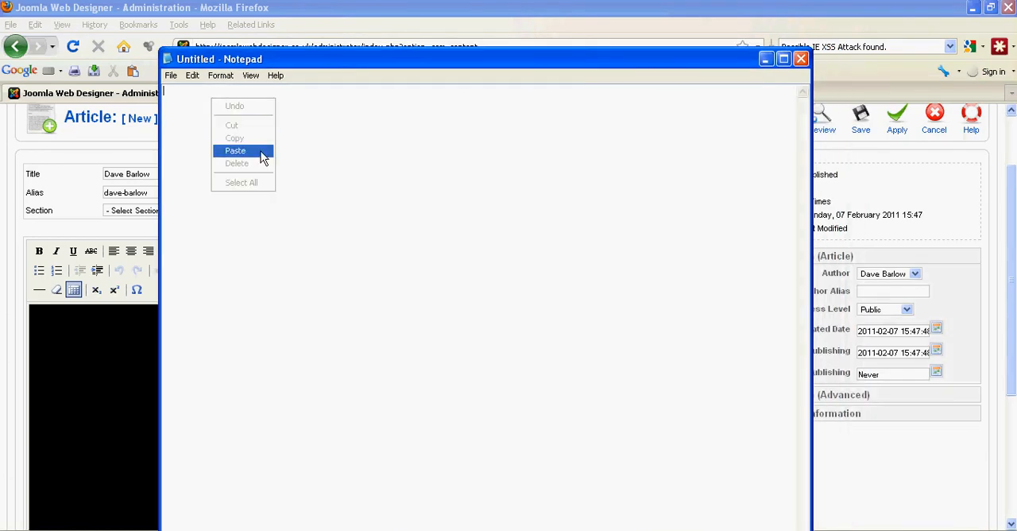
pyautogui.click(261, 151)
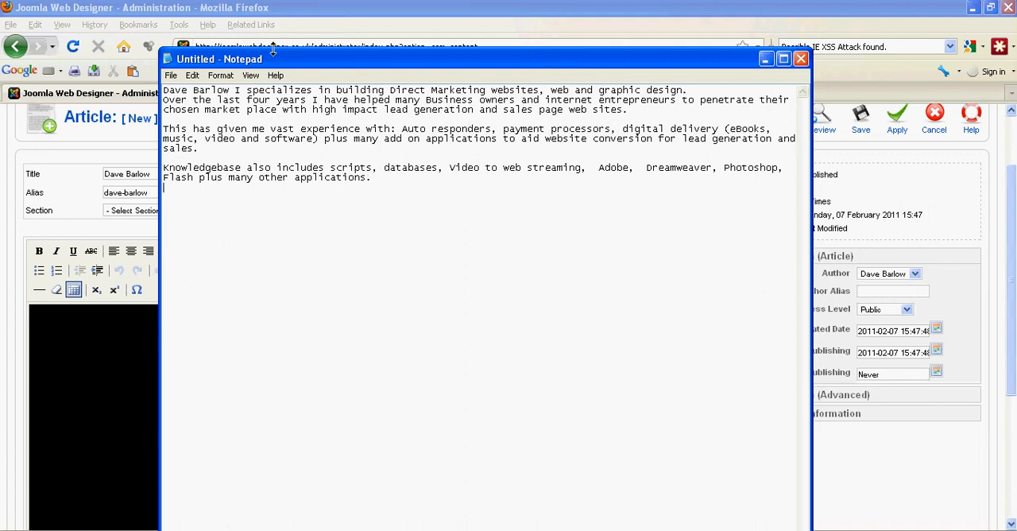
# - Copy all the plain text from Notepad and paste it into the article body in Firefox
pyautogui.moveTo(373, 179); pyautogui.dragTo(162, 89)
pyautogui.rightClick(255, 108)
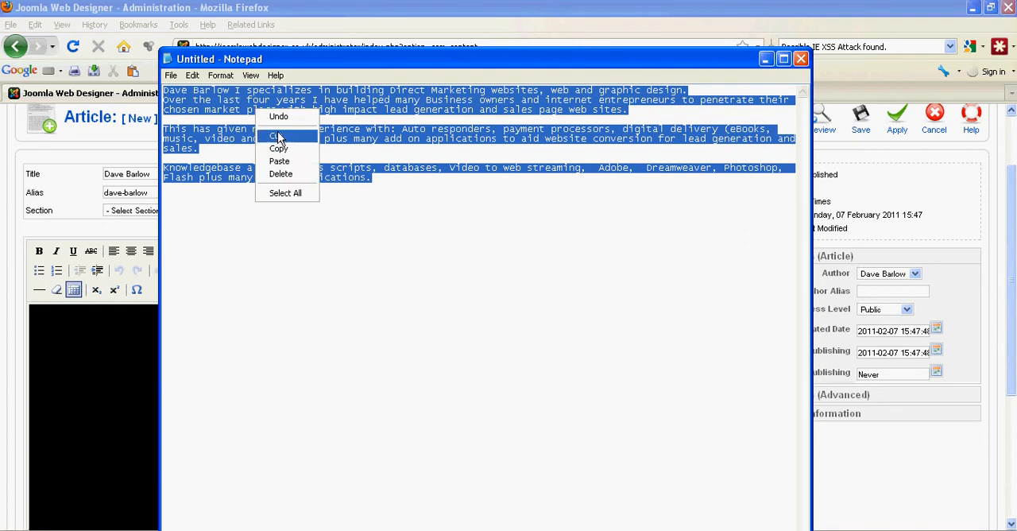
pyautogui.click(284, 147)
pyautogui.click(765, 61)
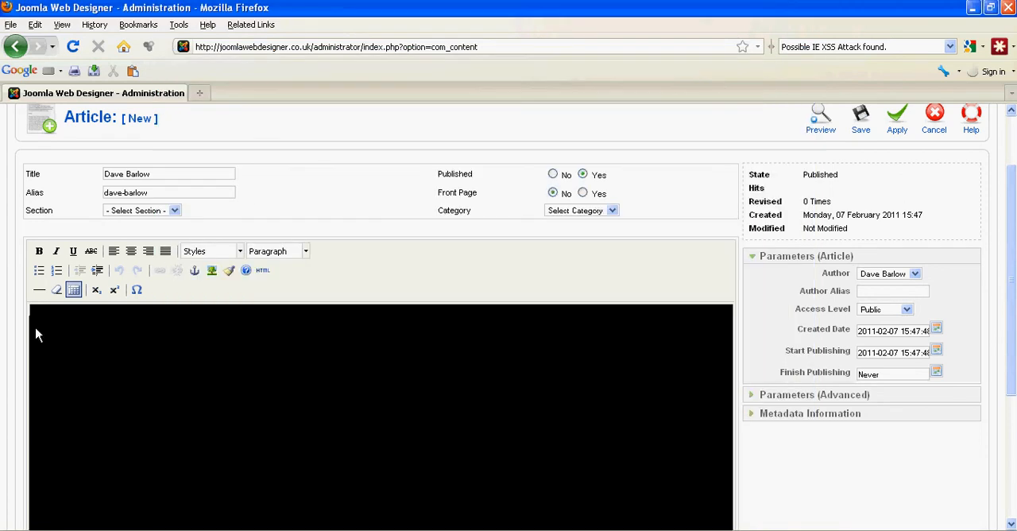
pyautogui.rightClick(53, 314)
pyautogui.click(109, 96)
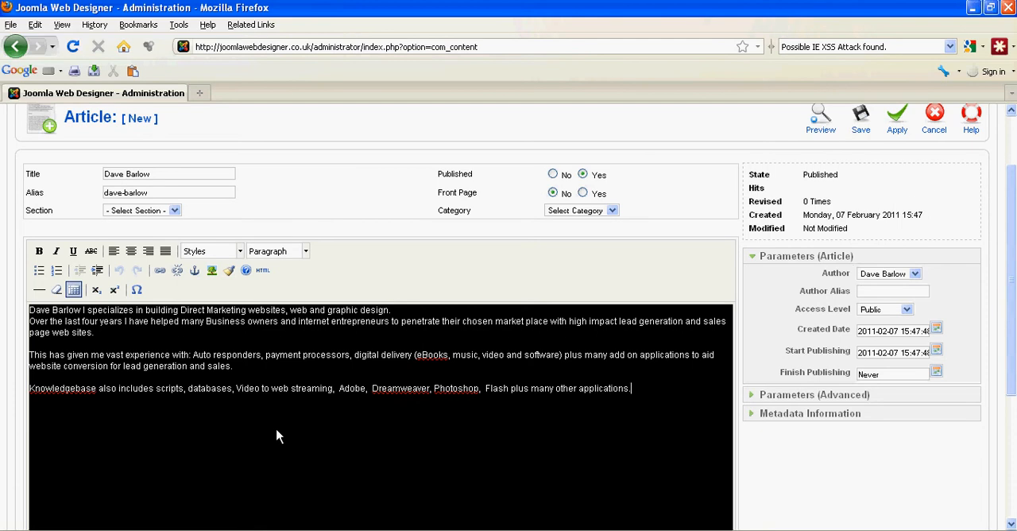
# - Try to upload me2010.jpg from the desktop through the article's image insertion dialog
pyautogui.scroll(-4, 280, 364)
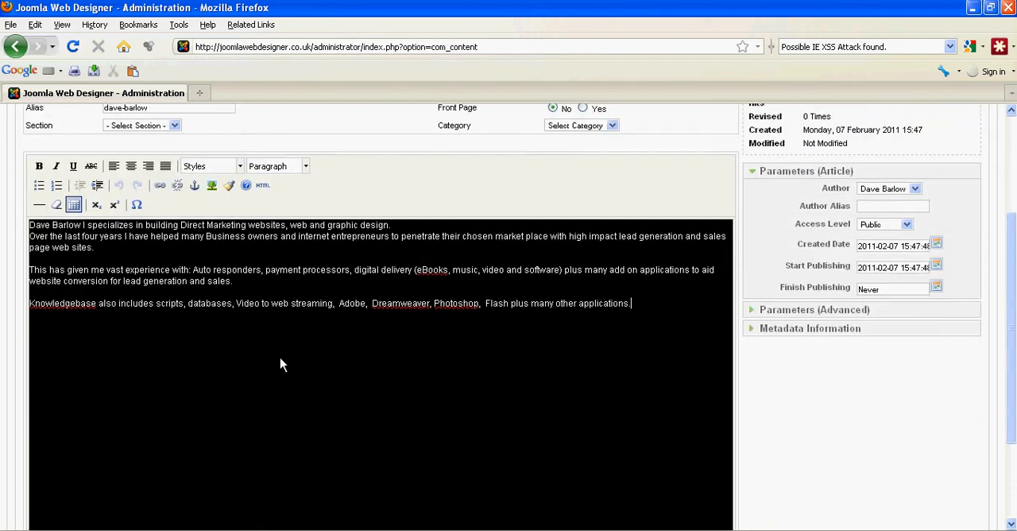
pyautogui.click(49, 512)
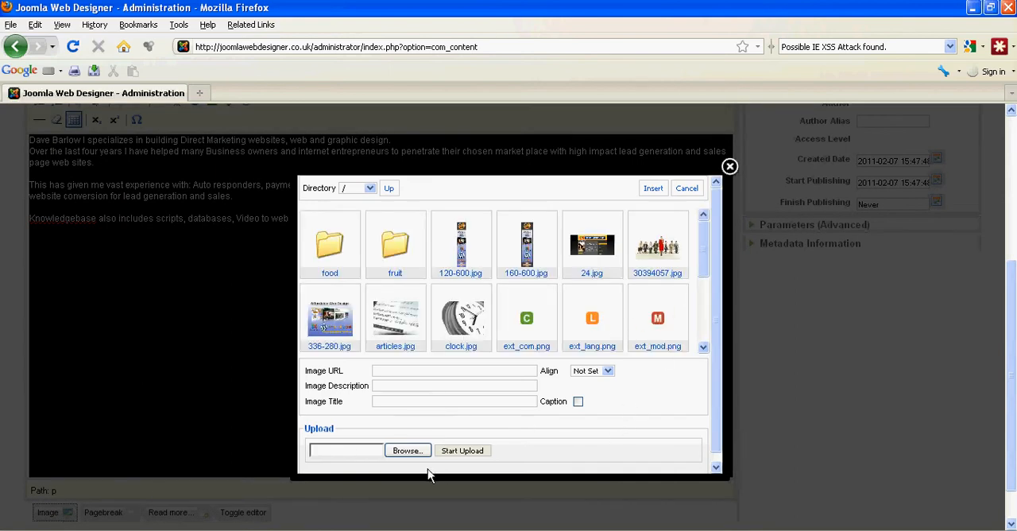
pyautogui.click(407, 450)
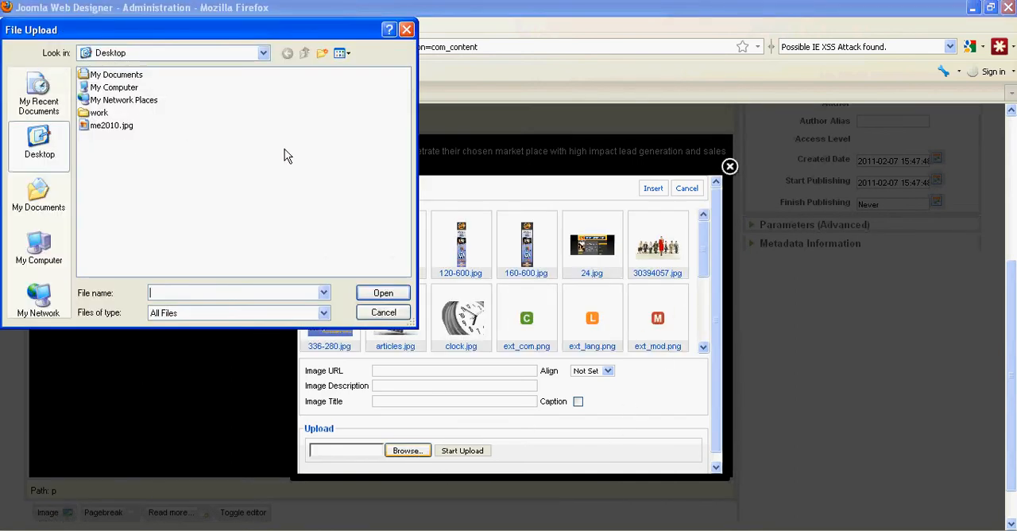
pyautogui.click(99, 126)
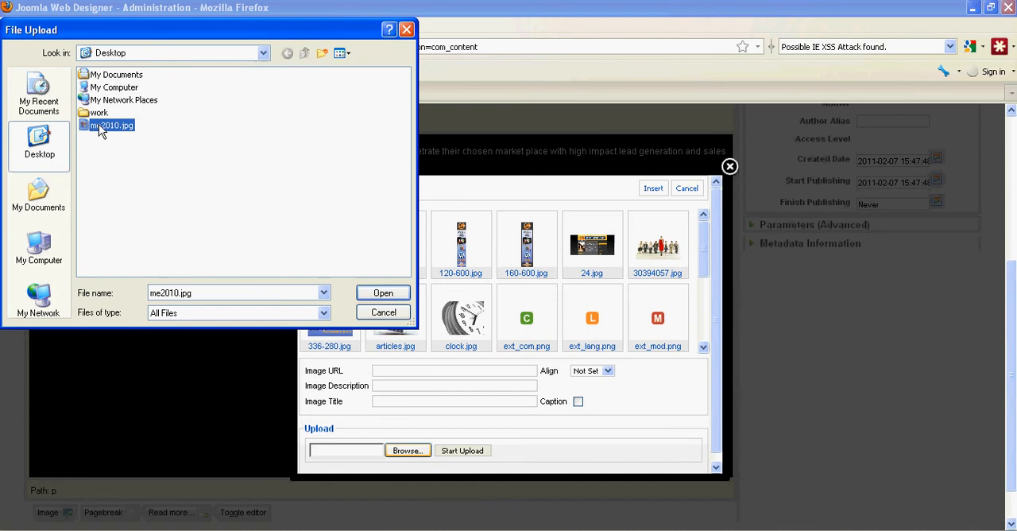
pyautogui.click(379, 292)
pyautogui.click(464, 450)
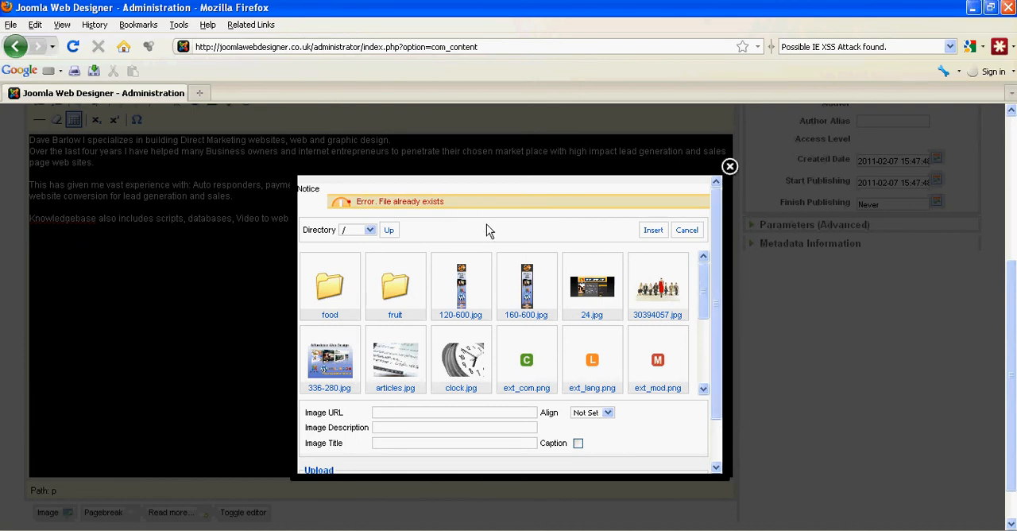
# - Insert me2010.jpg from the image library below the article text, with the person's name as image description and title
pyautogui.scroll(-3, 647, 365)
pyautogui.scroll(-1, 703, 341)
pyautogui.click(524, 328)
pyautogui.click(383, 428)
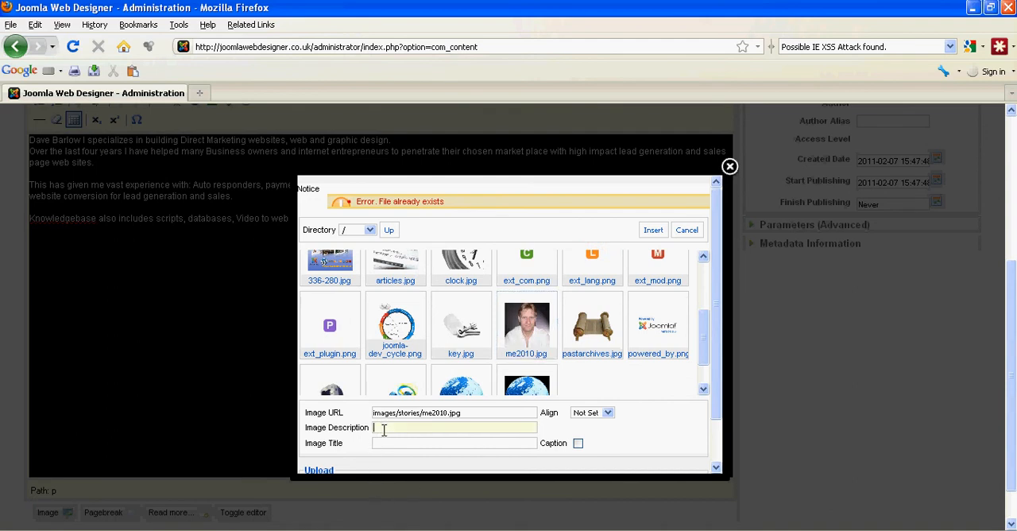
pyautogui.write('Dave Barlow')
pyautogui.click(387, 441)
pyautogui.write('Dav')
pyautogui.click(654, 233)
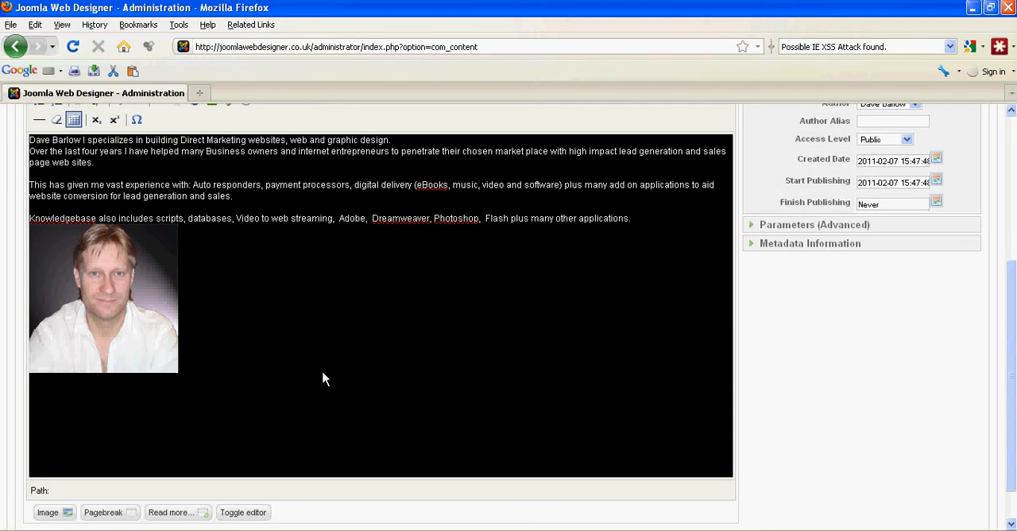
# - Delete the portrait picture placed below the article text
pyautogui.click(139, 321)
pyautogui.press('Delete')
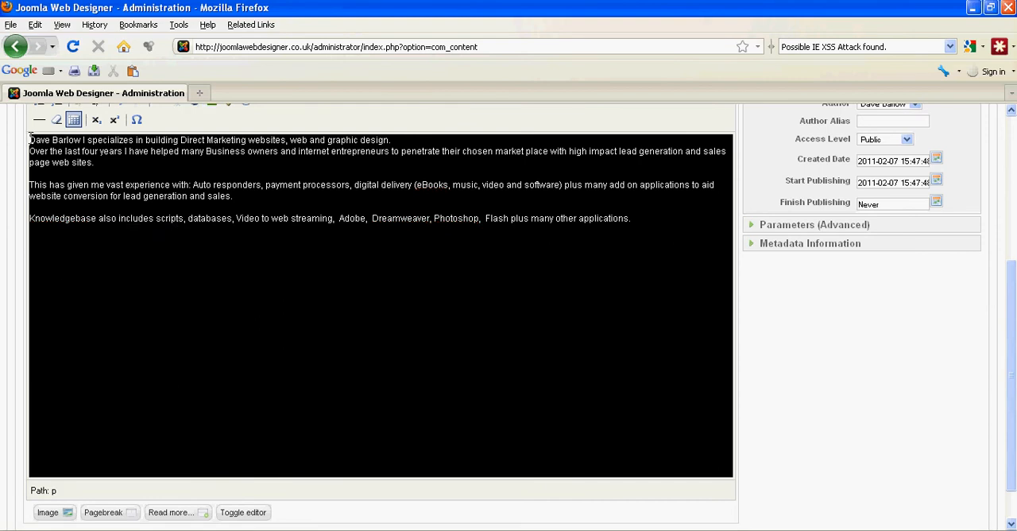
# - Insert me2010.jpg from the image library at the start of the article text, with the person's name as image description and title
pyautogui.click(49, 513)
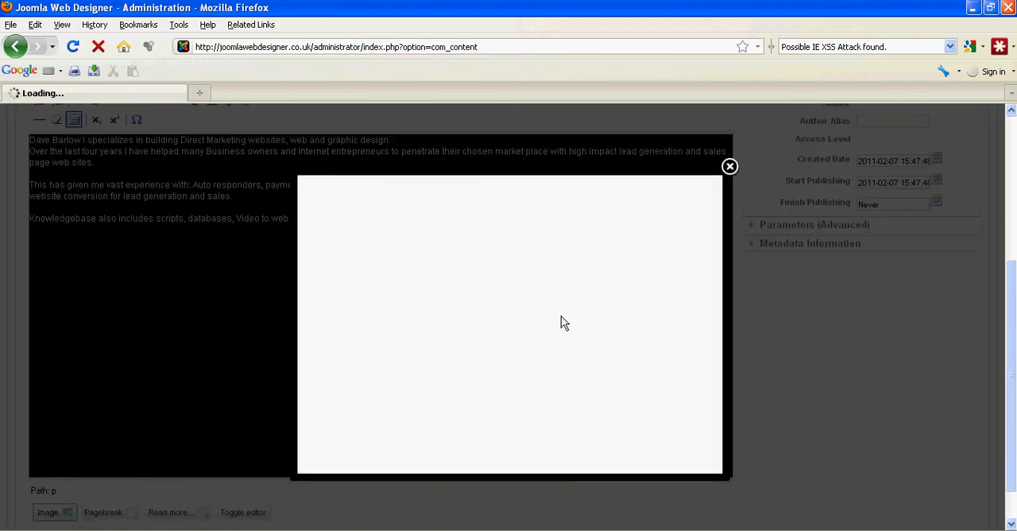
pyautogui.moveTo(702, 241); pyautogui.dragTo(706, 288)
pyautogui.click(517, 305)
pyautogui.click(398, 386)
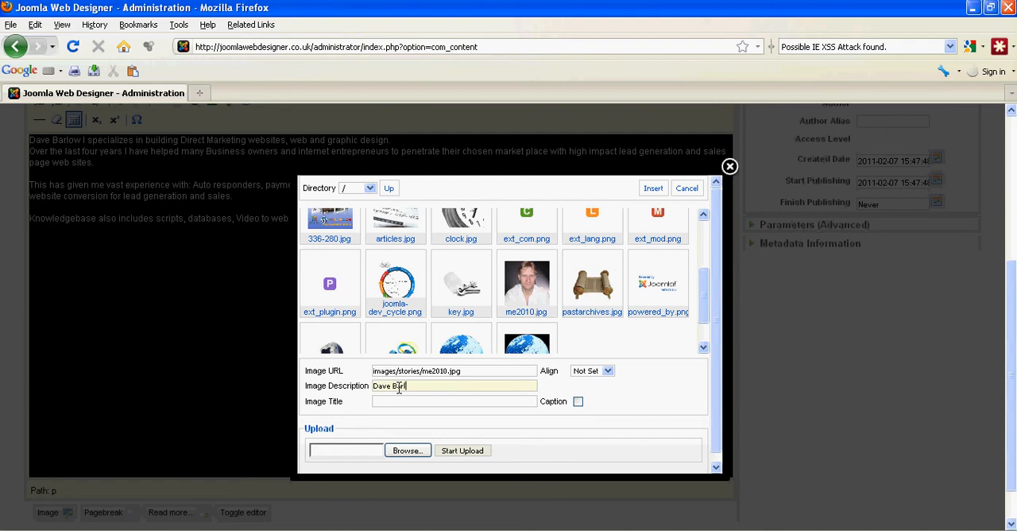
pyautogui.moveTo(425, 387); pyautogui.dragTo(373, 384)
pyautogui.rightClick(375, 385)
pyautogui.click(429, 171)
pyautogui.rightClick(410, 401)
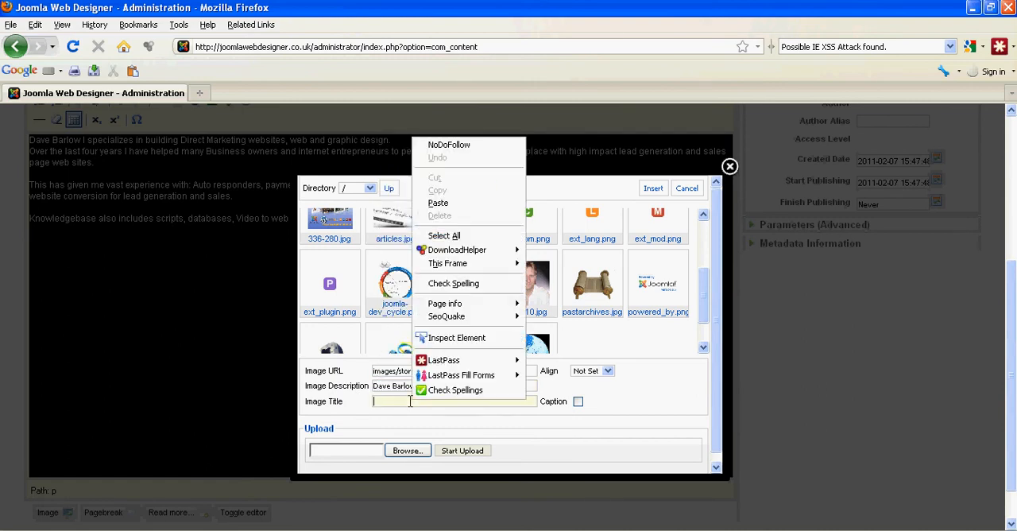
pyautogui.click(476, 205)
pyautogui.click(653, 187)
# - Set the portrait picture's alignment to Left so the article text wraps beside it
pyautogui.scroll(2, 236, 231)
pyautogui.click(140, 281)
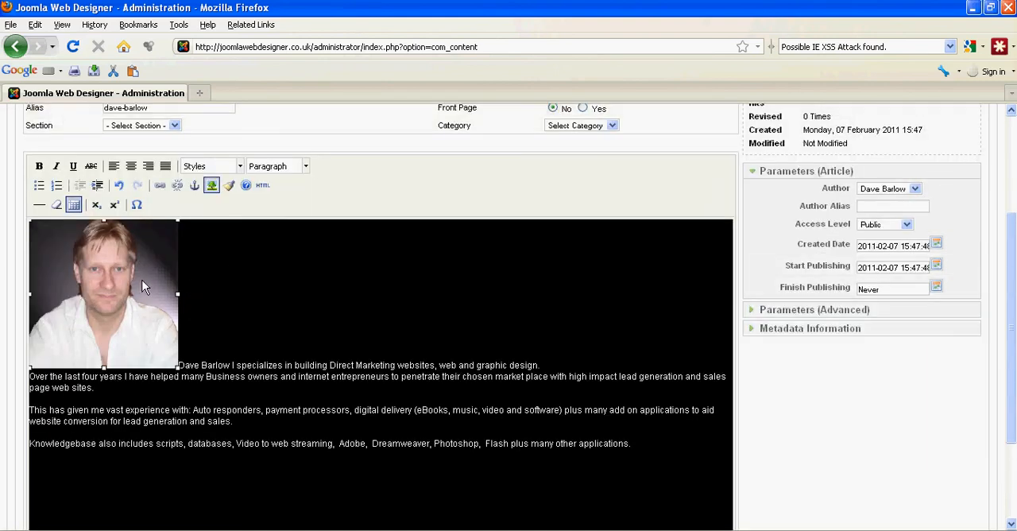
pyautogui.click(210, 183)
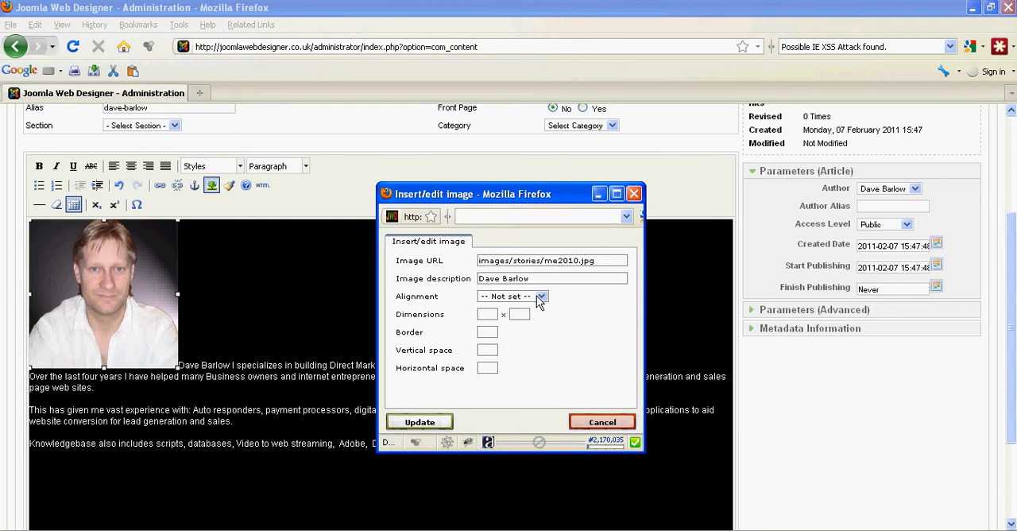
pyautogui.click(540, 297)
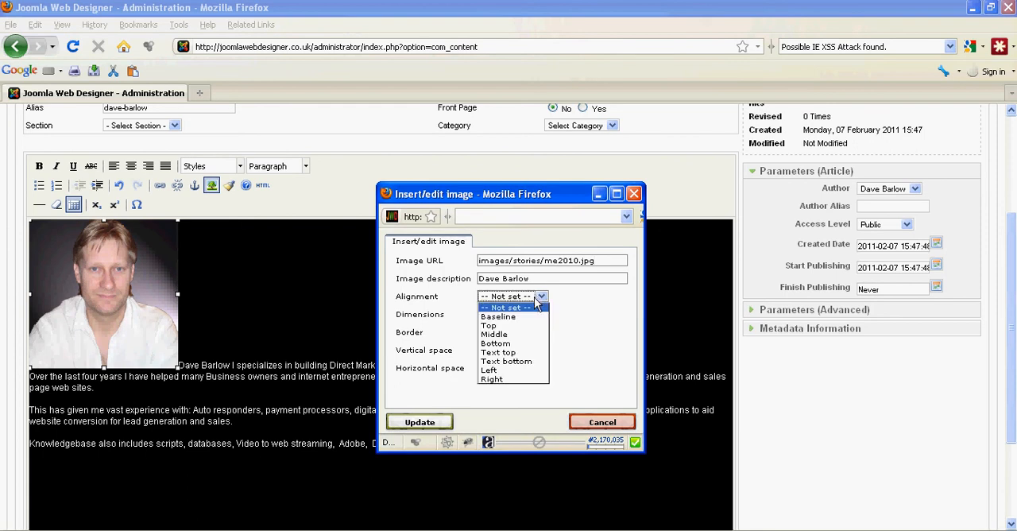
pyautogui.click(489, 370)
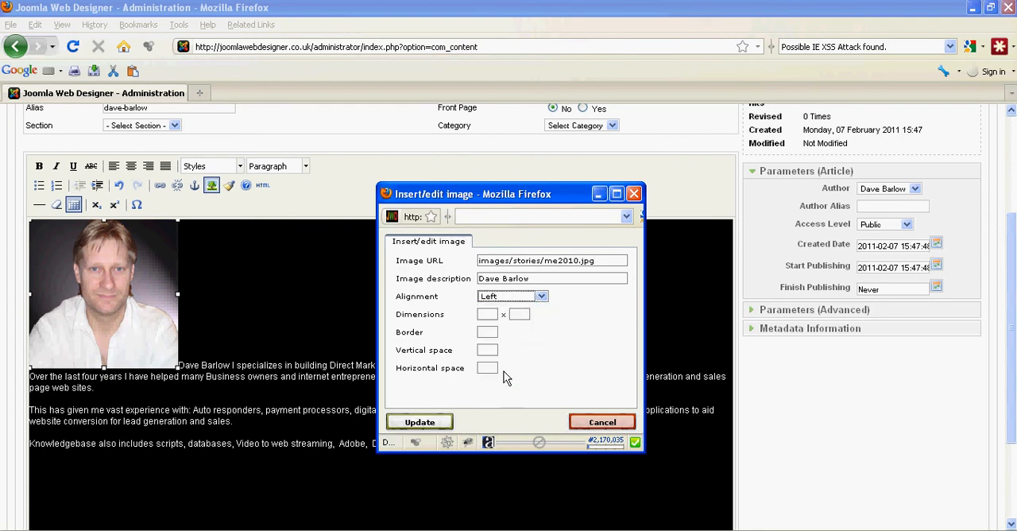
pyautogui.click(419, 422)
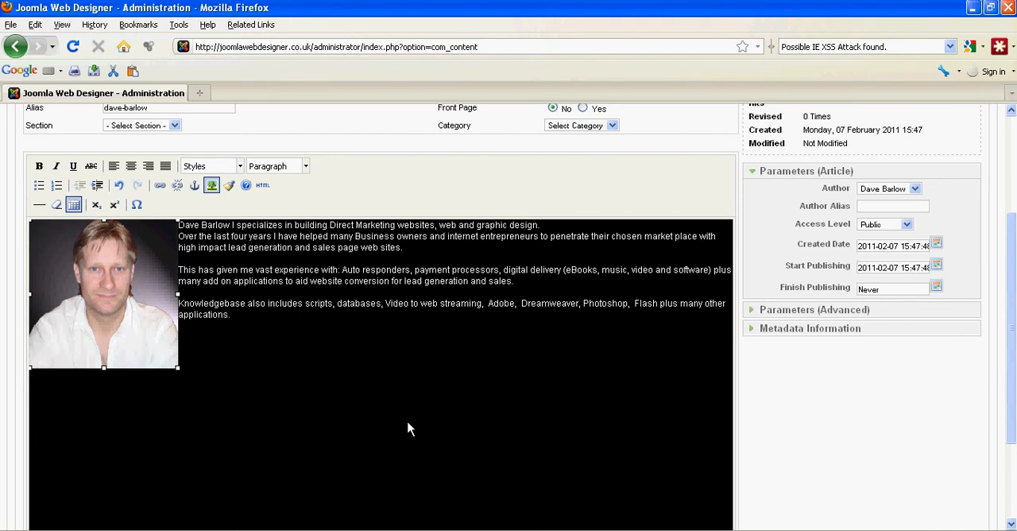
# - Try to save the new article without a section selected
pyautogui.scroll(4, 407, 429)
pyautogui.scroll(-6, 407, 429)
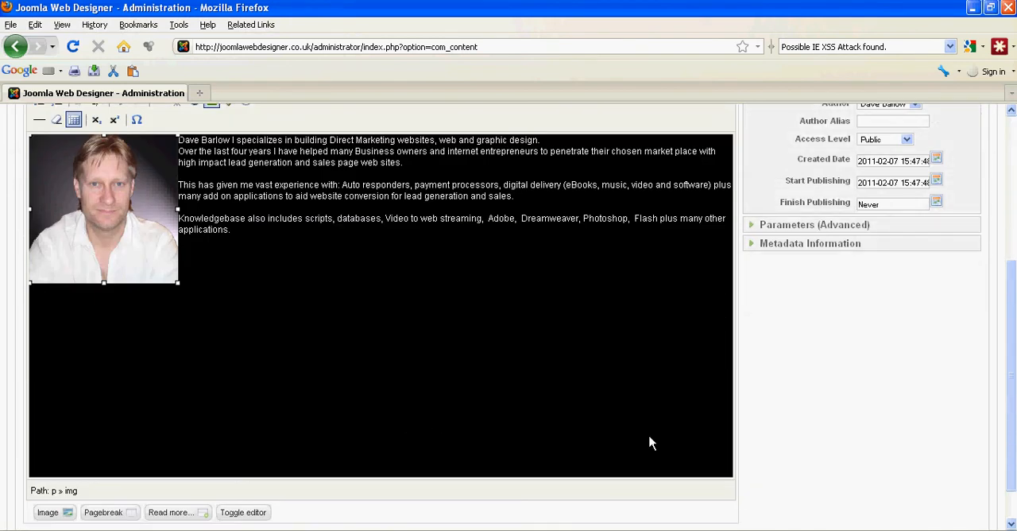
pyautogui.scroll(4, 386, 387)
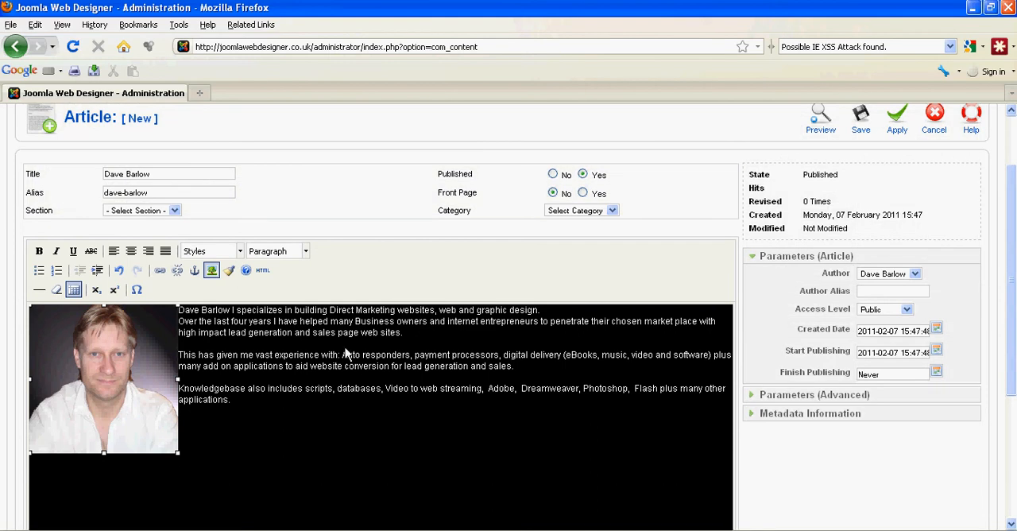
pyautogui.scroll(-2, 394, 356)
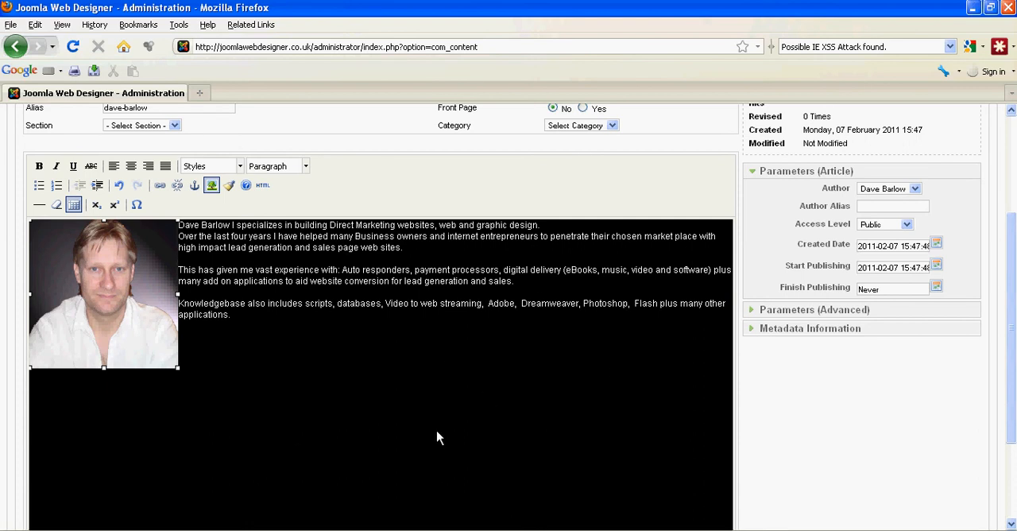
pyautogui.scroll(4, 436, 438)
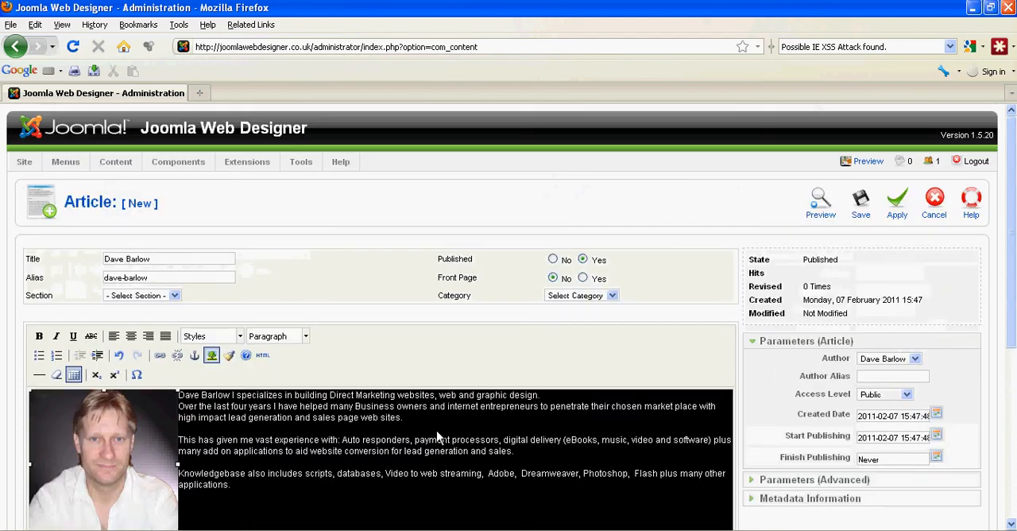
pyautogui.click(862, 205)
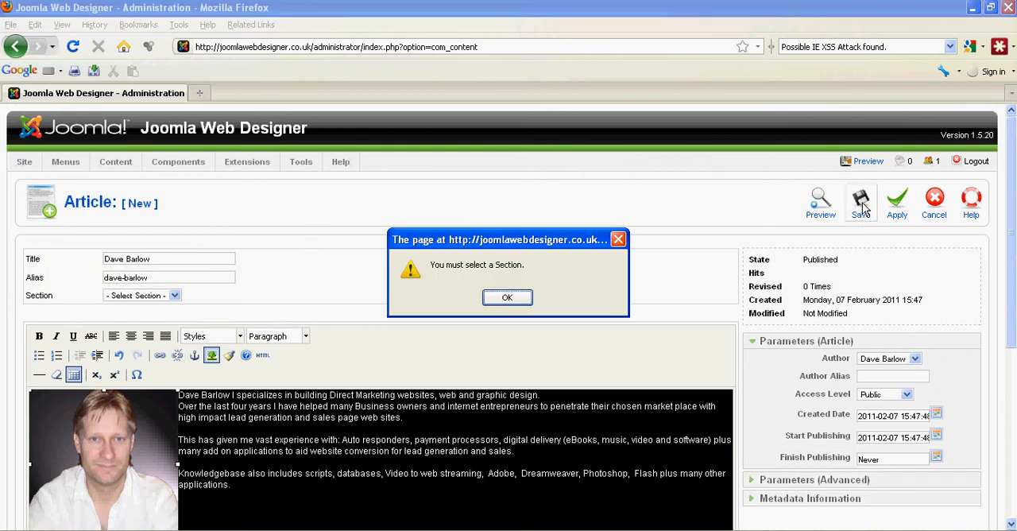
pyautogui.click(512, 297)
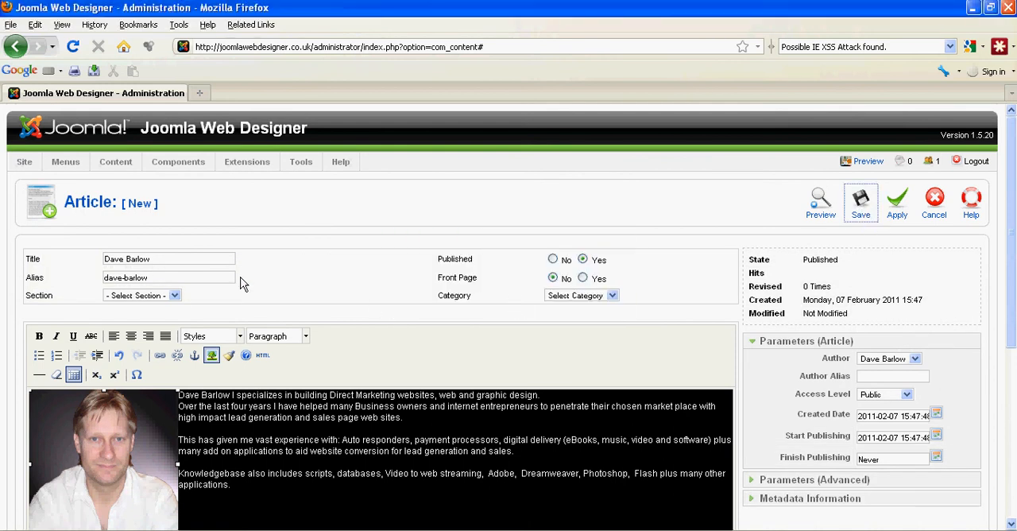
# - Assign the article to the Home section and the first category bearing the person's name, and save it
pyautogui.click(174, 297)
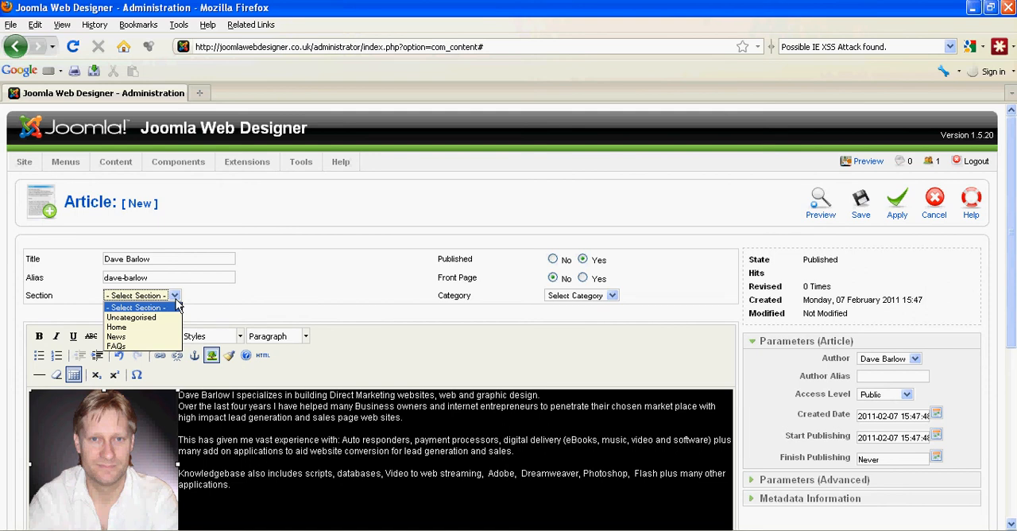
pyautogui.click(119, 327)
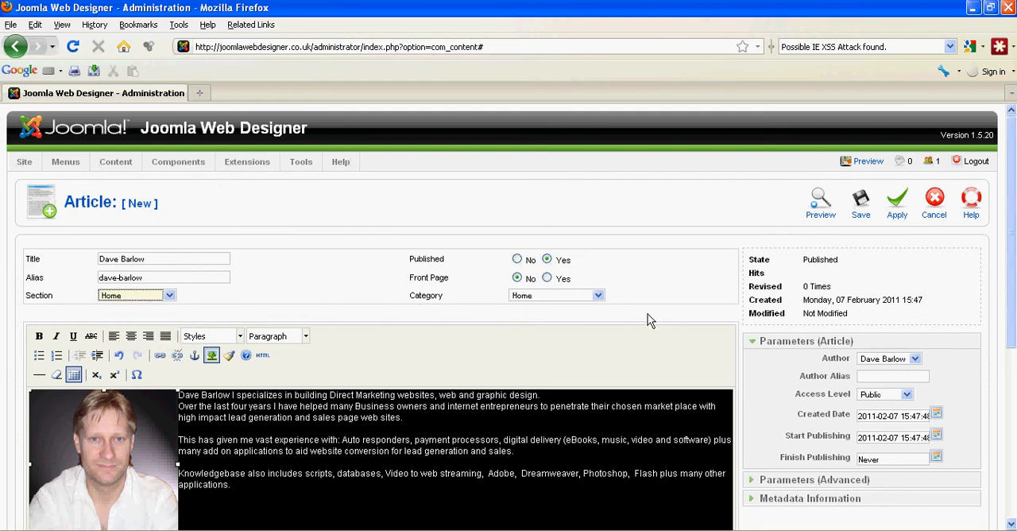
pyautogui.click(600, 294)
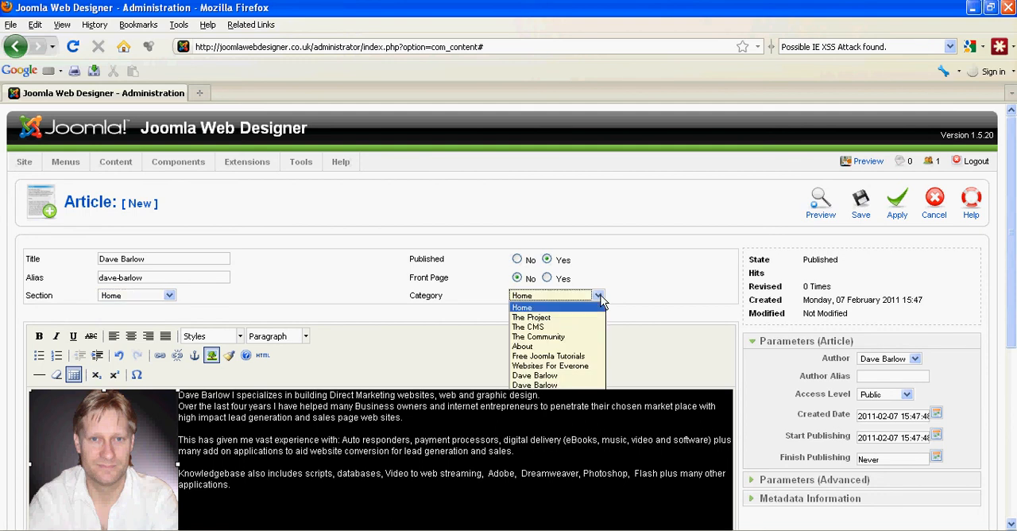
pyautogui.click(572, 375)
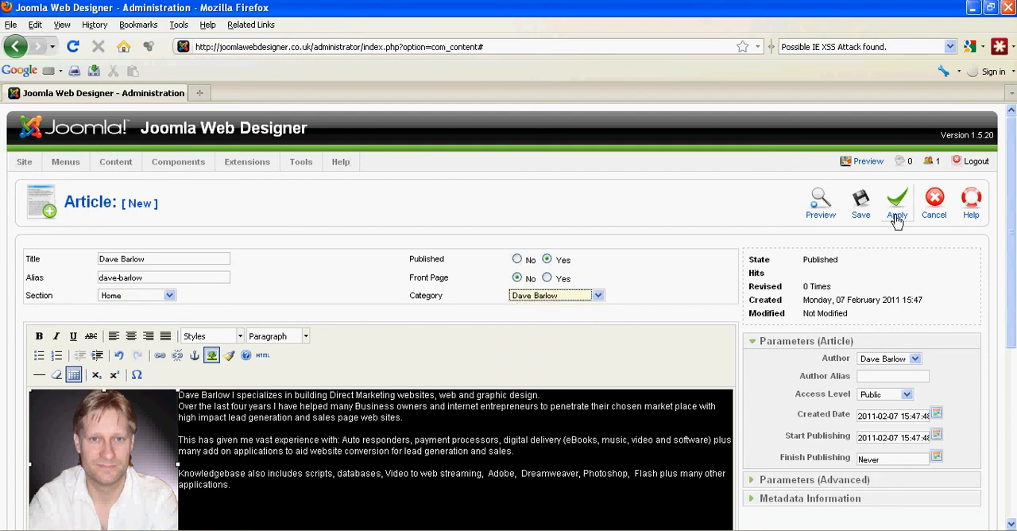
pyautogui.click(866, 210)
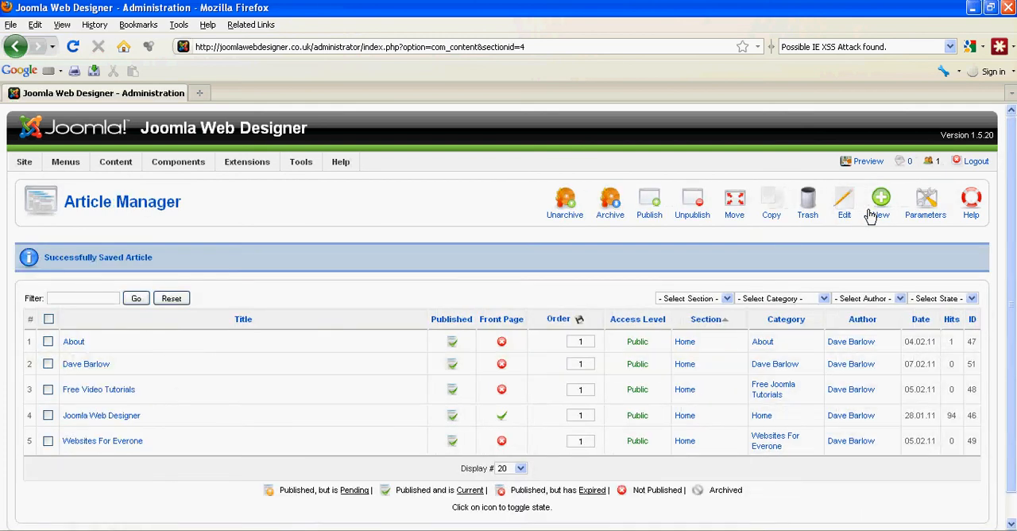
# - Preview the live site's home page, reload it and return to the Joomla administration
pyautogui.click(868, 161)
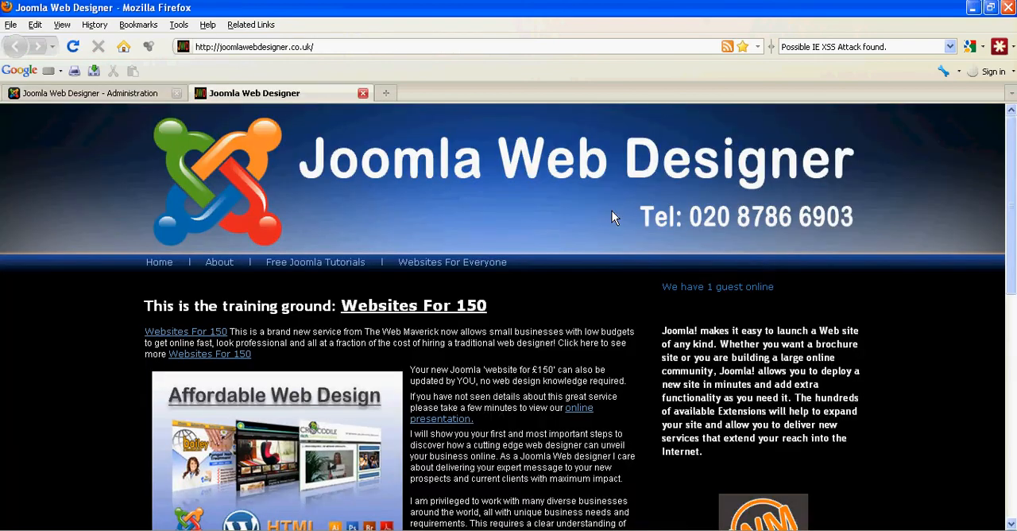
pyautogui.click(74, 46)
pyautogui.click(114, 94)
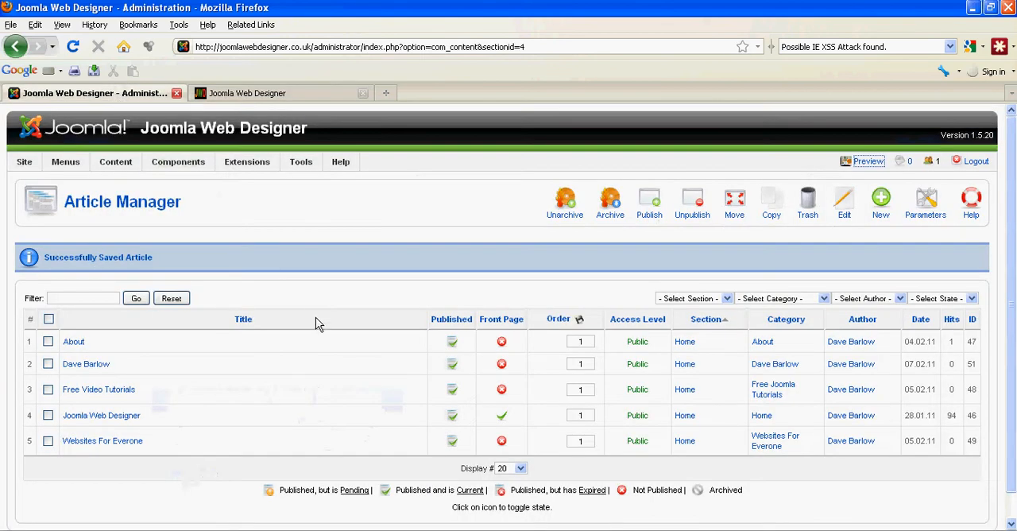
# - Start a new Top Menu item of the Category Blog Layout type, checking the existing items against the live site's navigation
pyautogui.moveTo(55, 165)
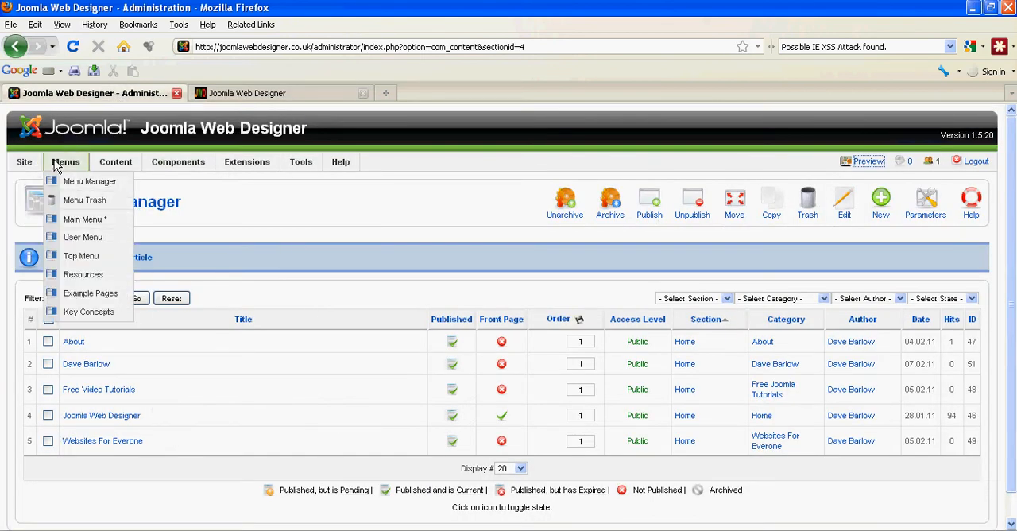
pyautogui.click(71, 262)
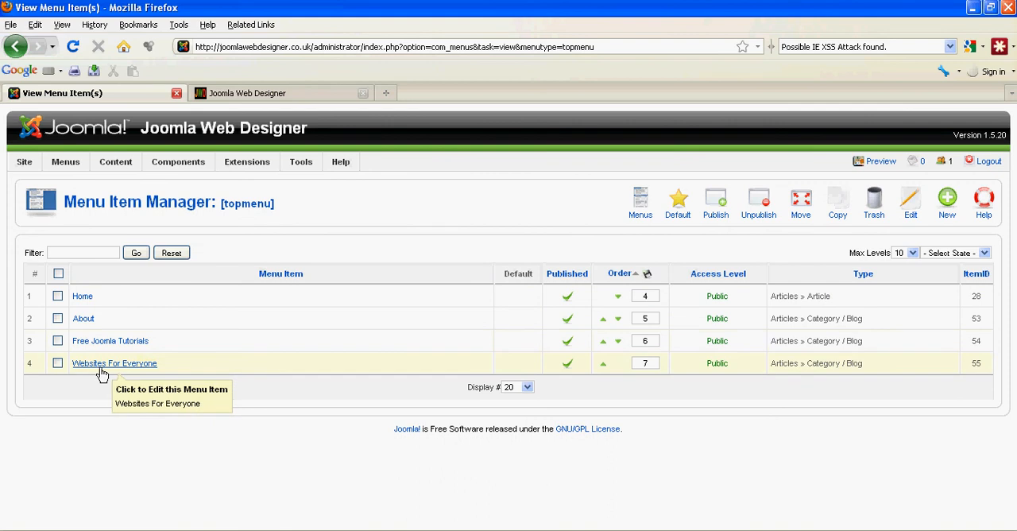
pyautogui.click(278, 94)
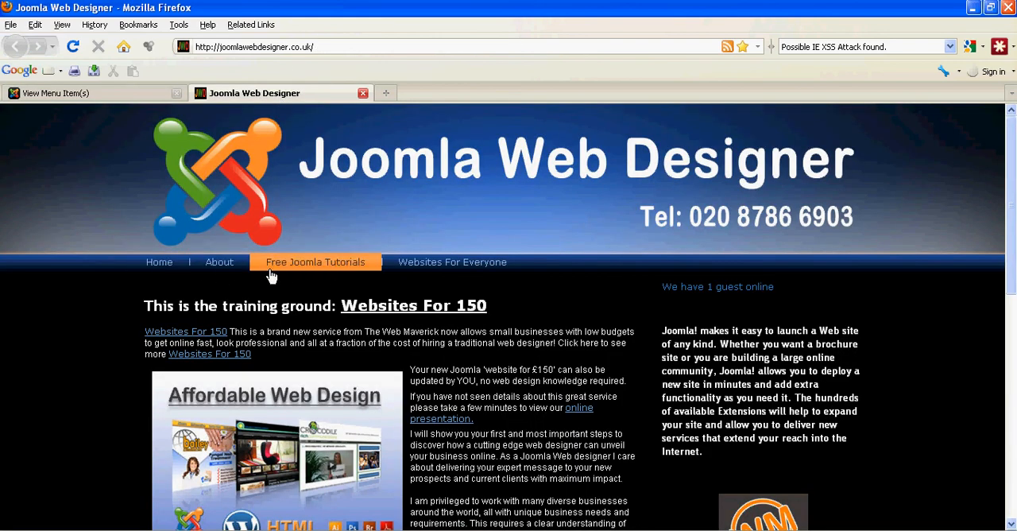
pyautogui.click(60, 94)
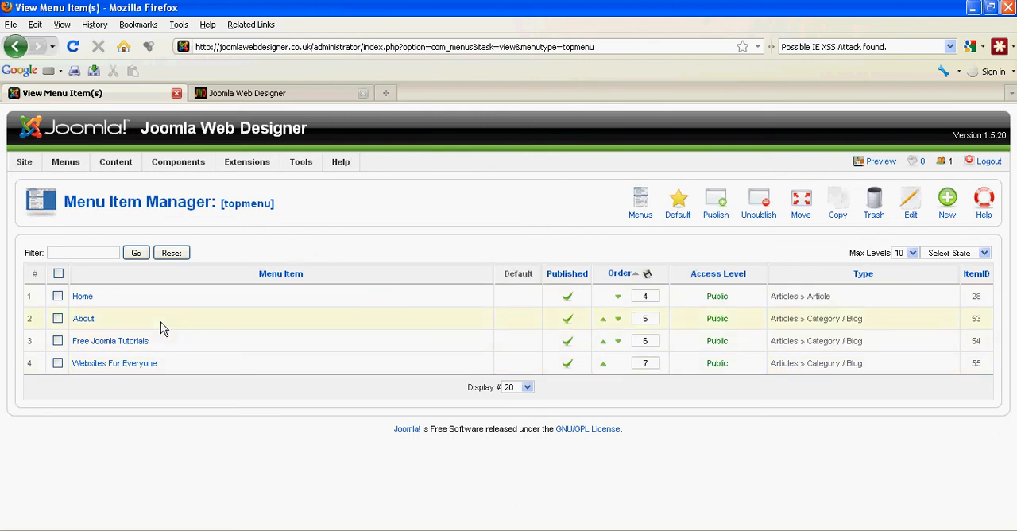
pyautogui.click(947, 200)
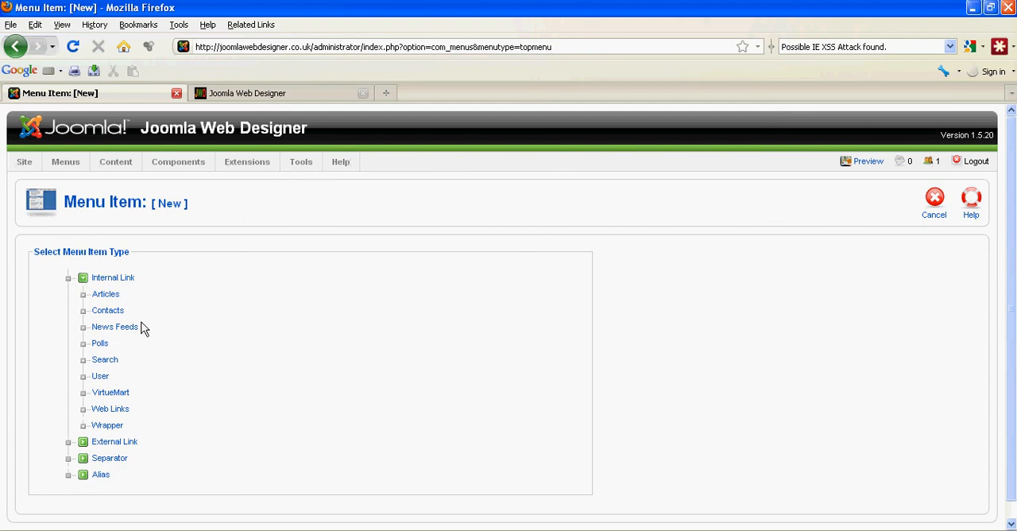
pyautogui.click(103, 297)
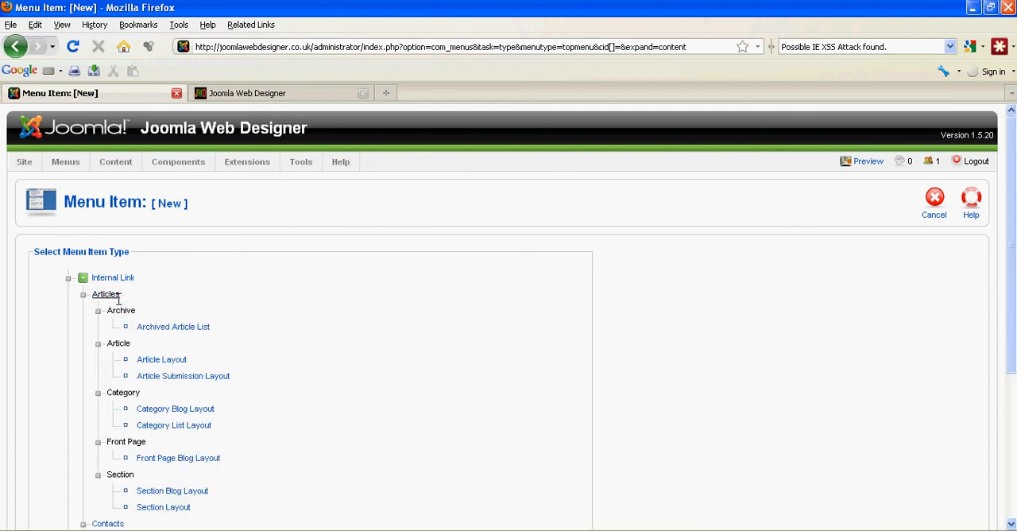
pyautogui.click(173, 410)
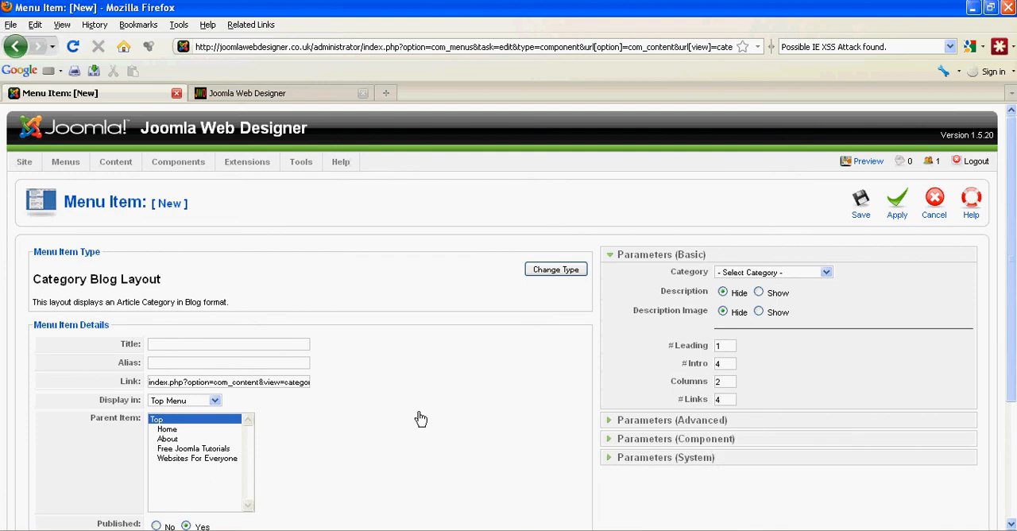
# - Title the menu item "About" followed by the person's full name, and enter the same wording as a lowercase hyphenated alias
pyautogui.scroll(-2, 413, 390)
pyautogui.click(169, 258)
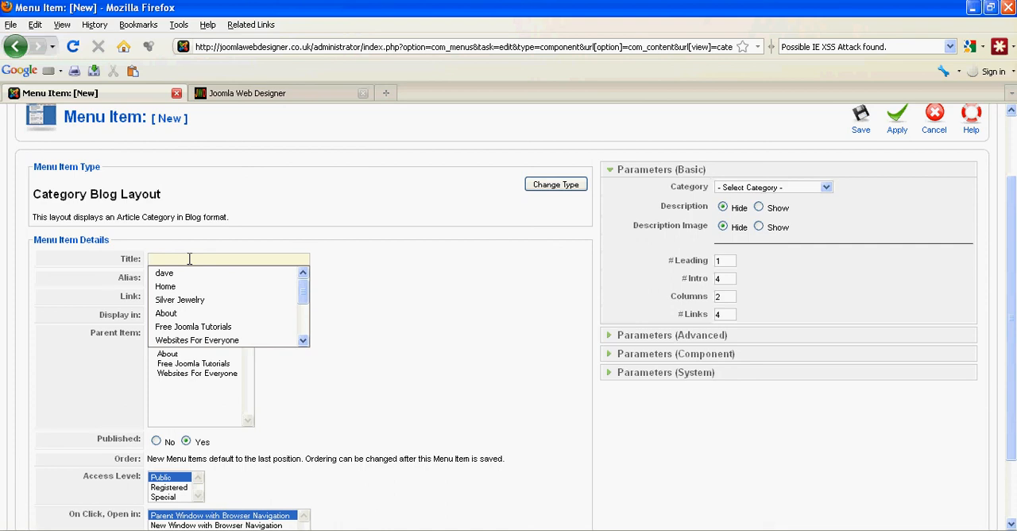
pyautogui.write('A')
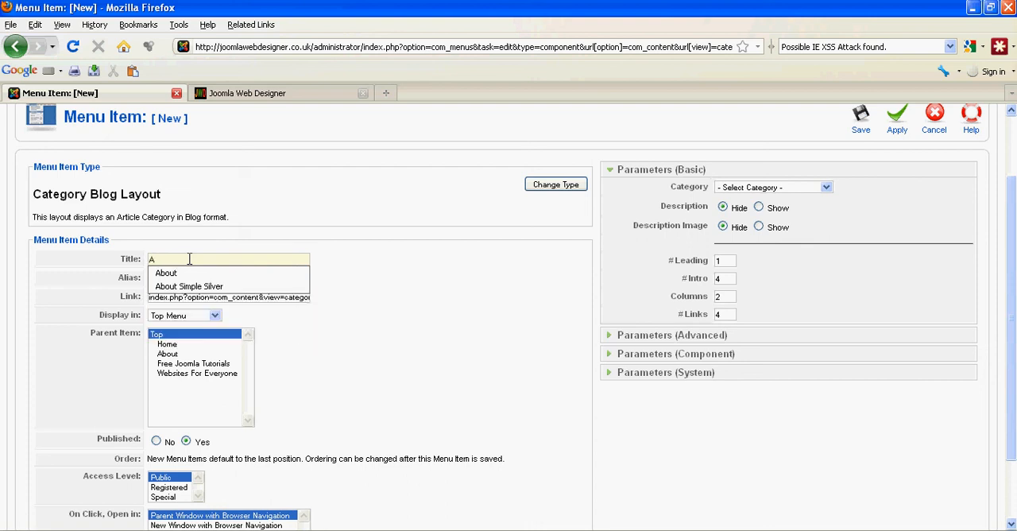
pyautogui.write('bout Dave Barlow')
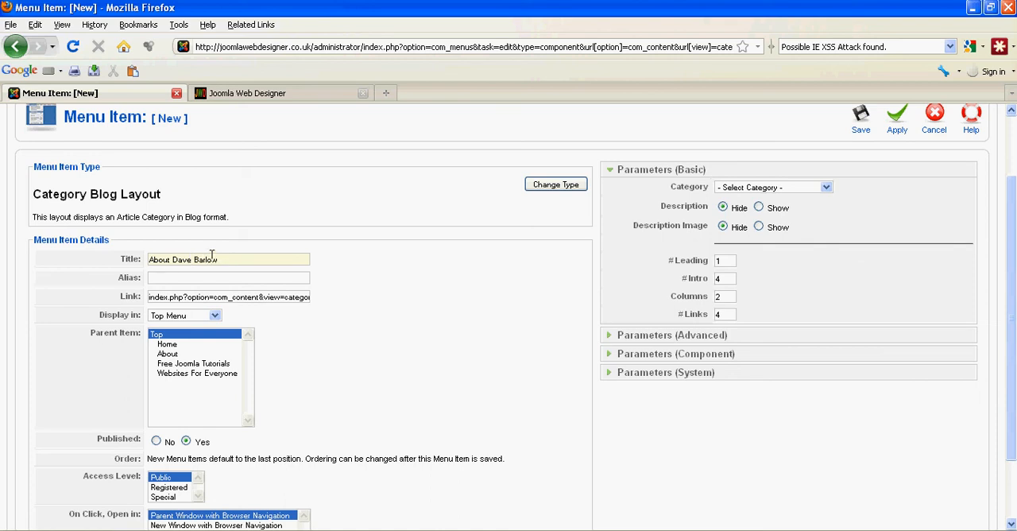
pyautogui.click(164, 276)
pyautogui.write('a')
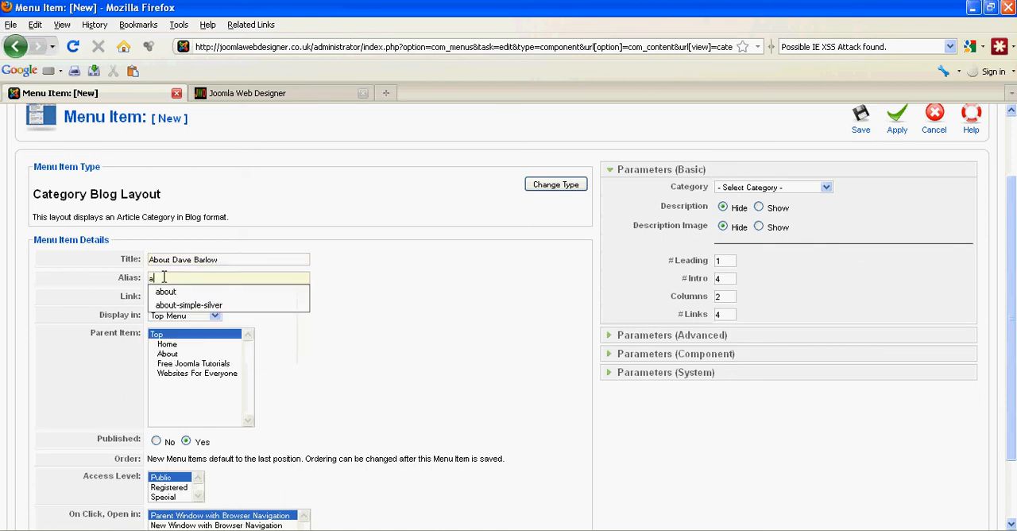
pyautogui.write('bout-dave-barlow')
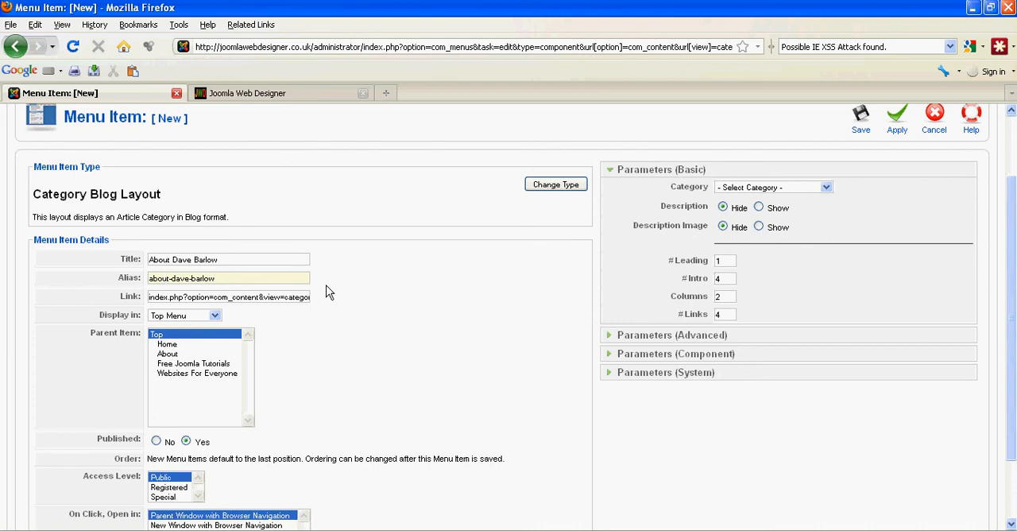
# - Set the menu item's category to the Home category bearing the person's name, and apply the new item
pyautogui.scroll(-2, 326, 292)
pyautogui.scroll(4, 326, 292)
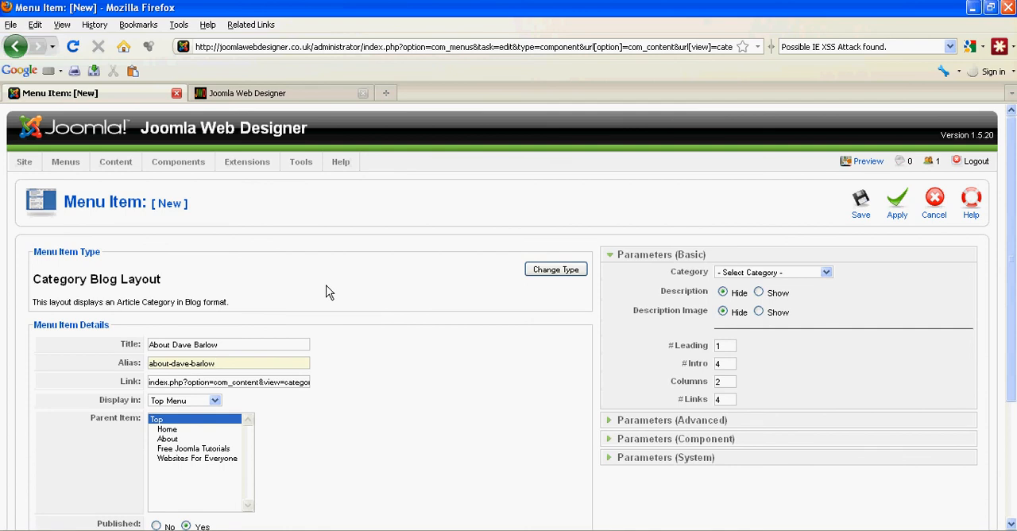
pyautogui.click(826, 272)
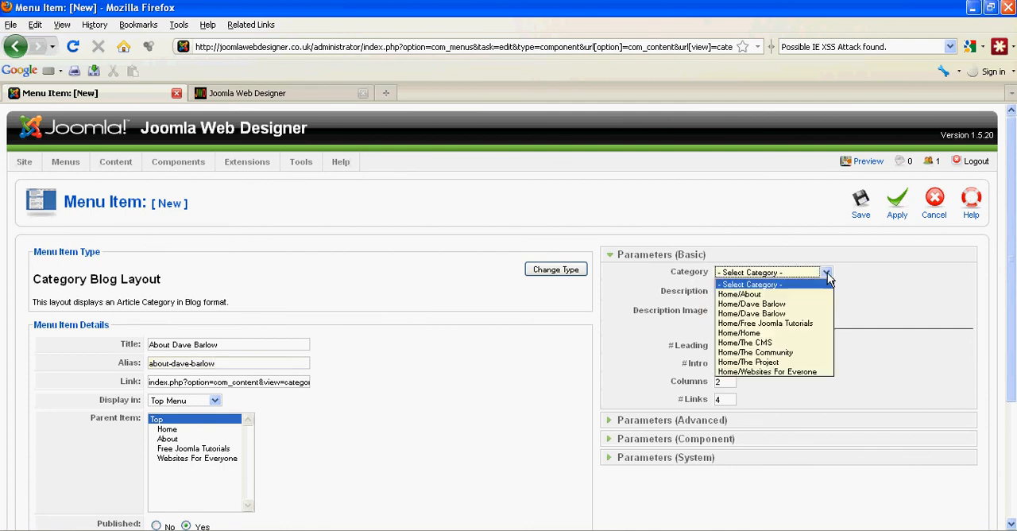
pyautogui.click(809, 309)
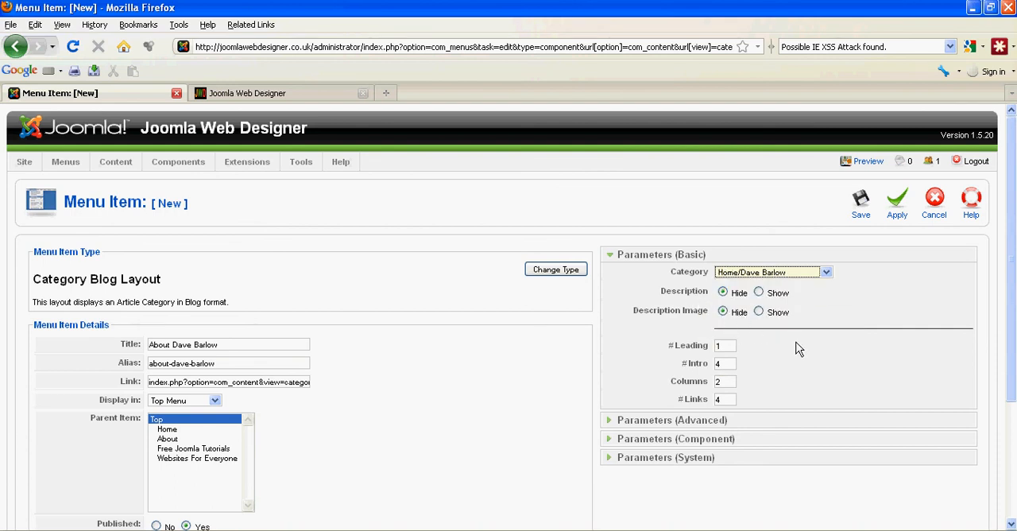
pyautogui.scroll(-4, 798, 349)
pyautogui.scroll(4, 798, 350)
pyautogui.scroll(-4, 798, 349)
pyautogui.scroll(4, 798, 349)
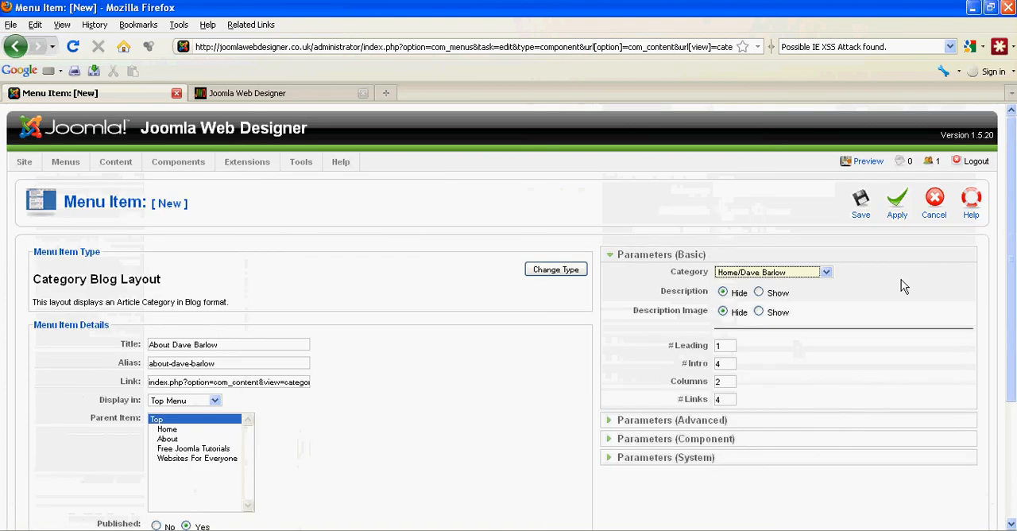
pyautogui.click(900, 205)
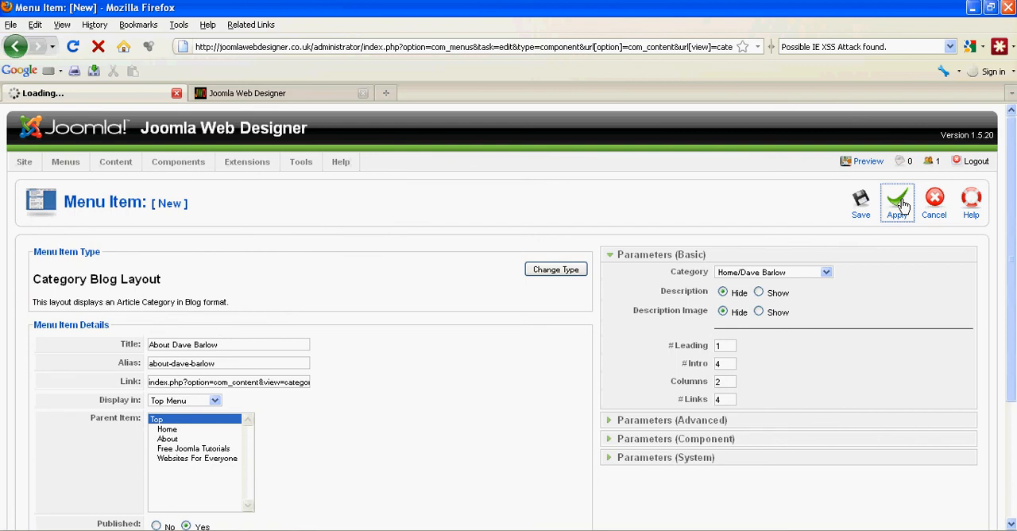
# - Preview the live site from the administration and open the new "About" page for the person from its navigation
pyautogui.click(296, 95)
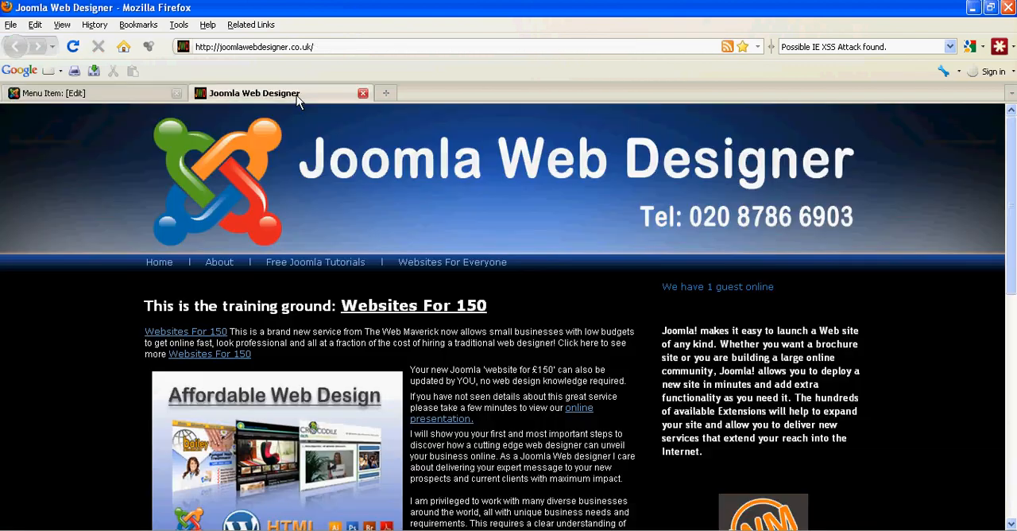
pyautogui.click(128, 90)
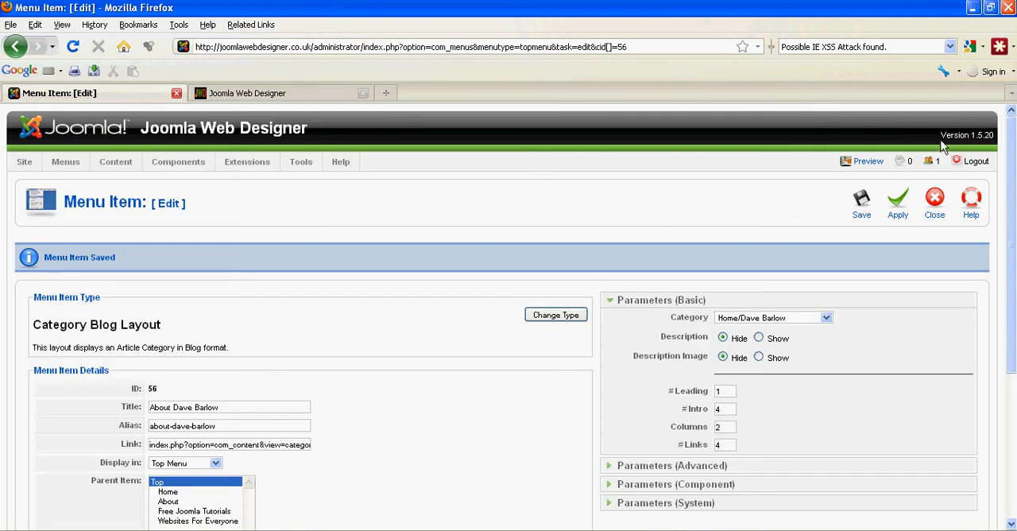
pyautogui.click(862, 163)
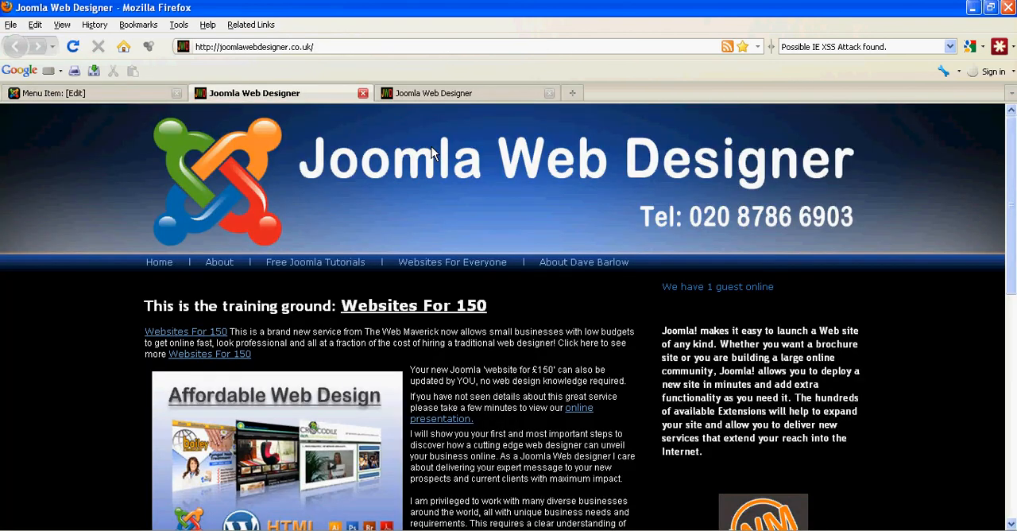
pyautogui.click(577, 265)
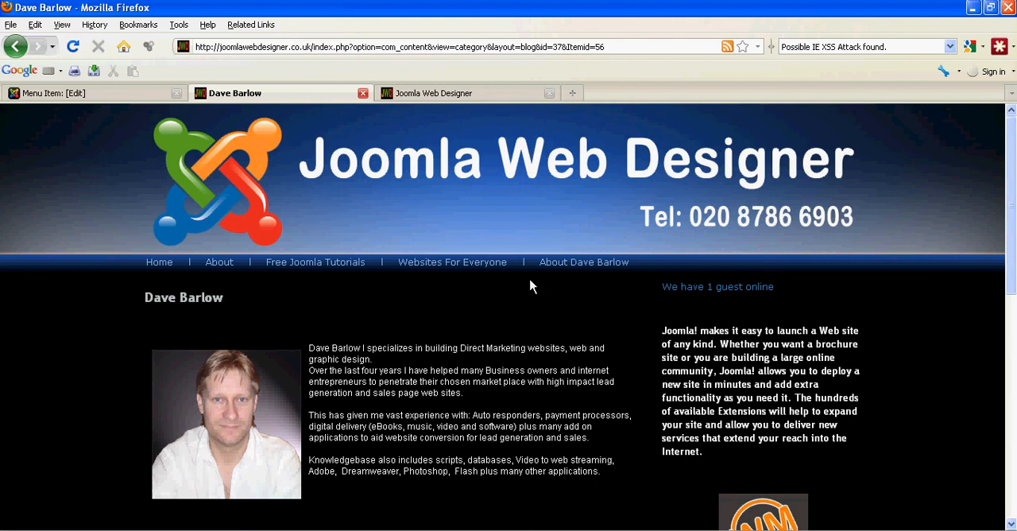
# - Compare the earlier home page's navigation with the saved menu item, and review the live profile page's portrait and text
pyautogui.click(460, 90)
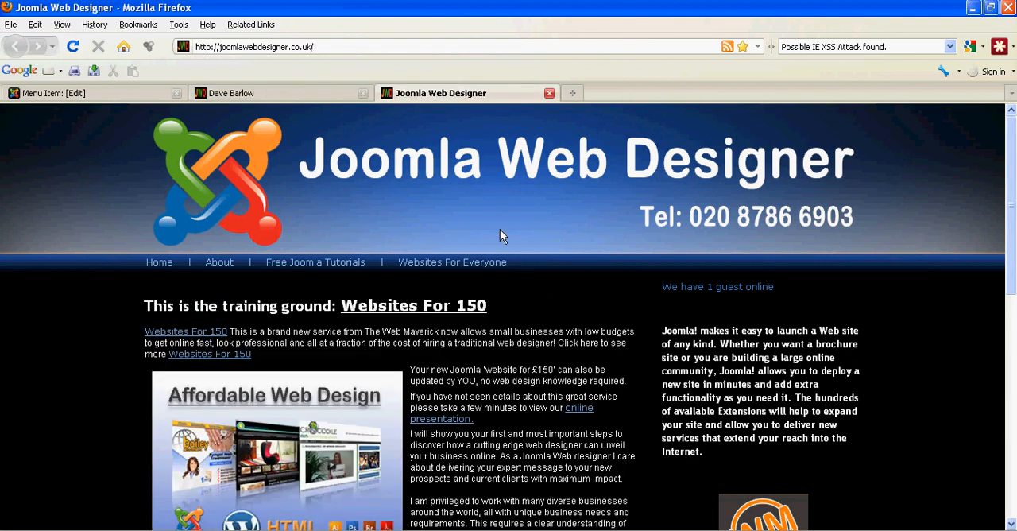
pyautogui.click(111, 97)
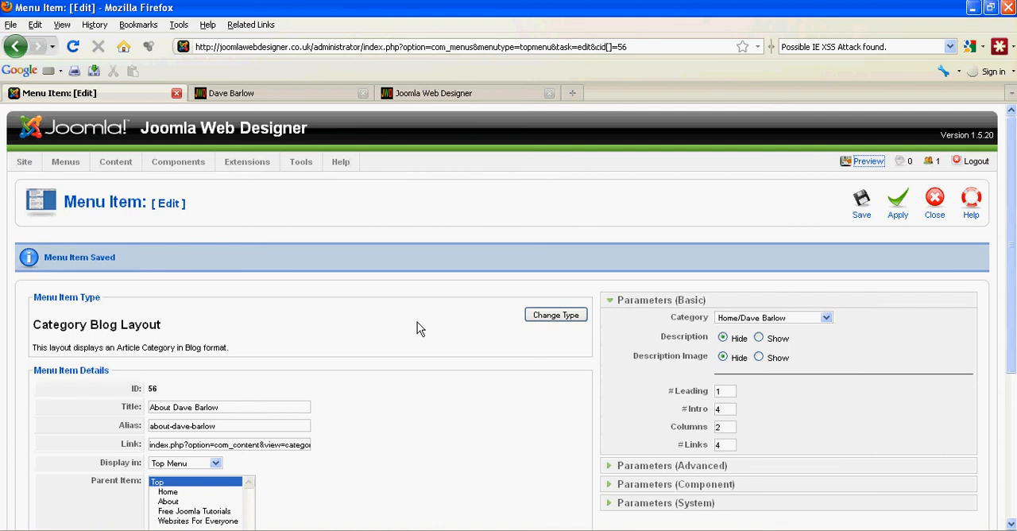
pyautogui.click(455, 101)
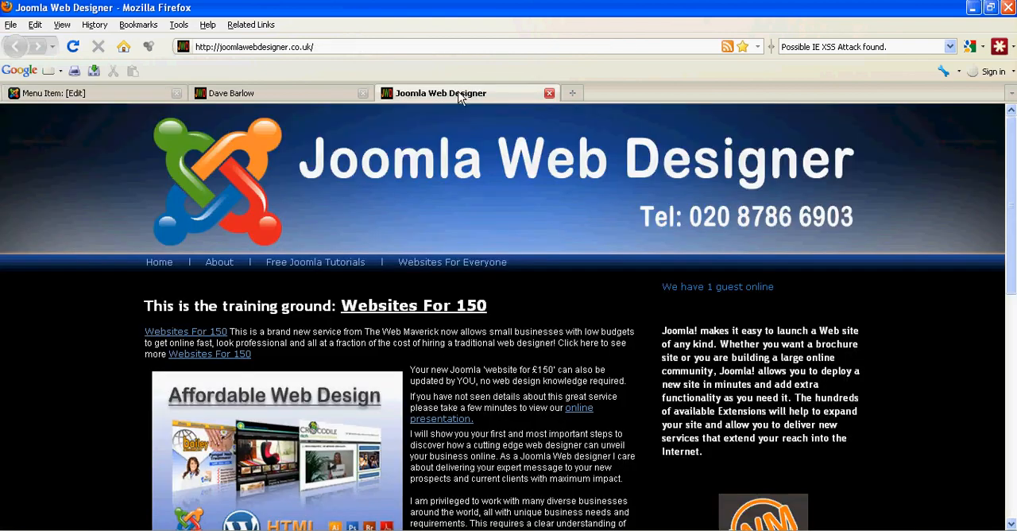
pyautogui.click(259, 93)
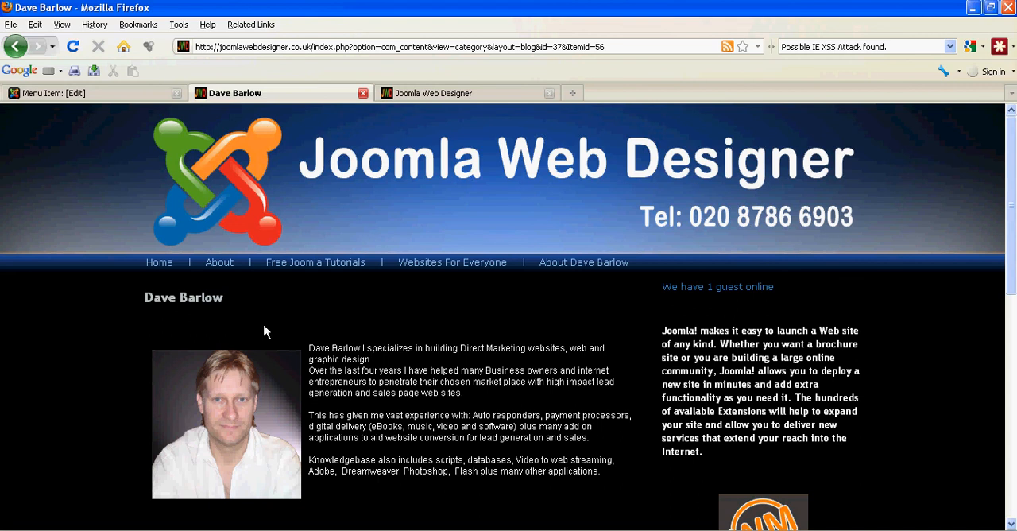
pyautogui.scroll(-2, 372, 320)
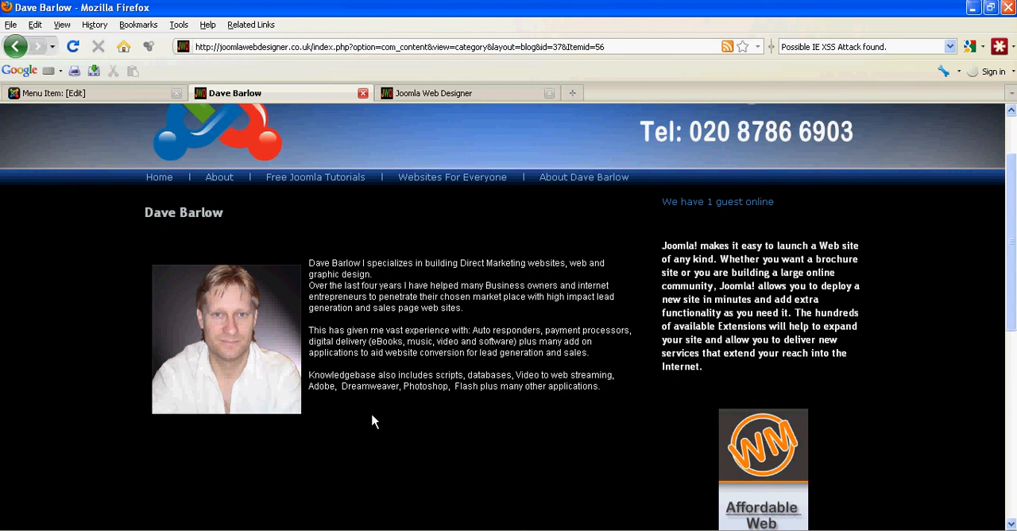
pyautogui.scroll(2, 397, 413)
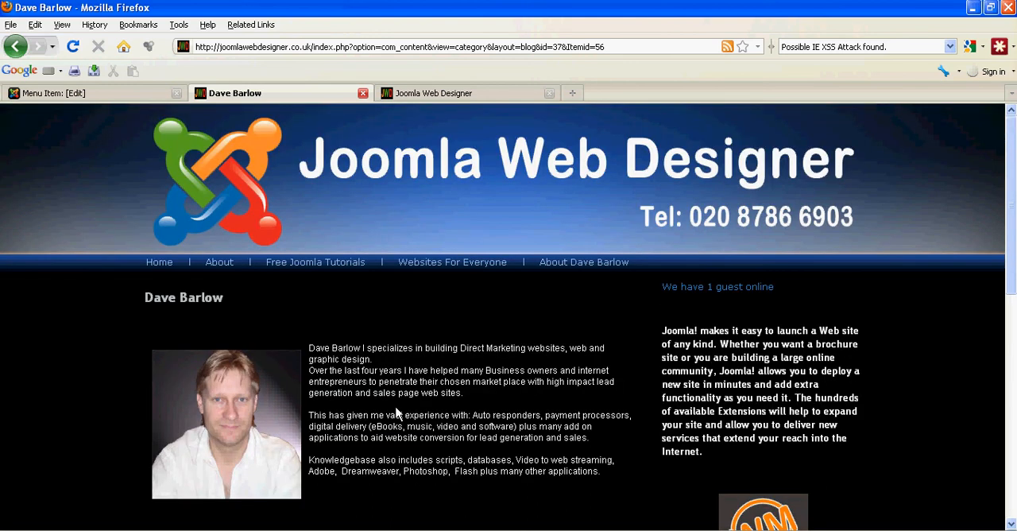